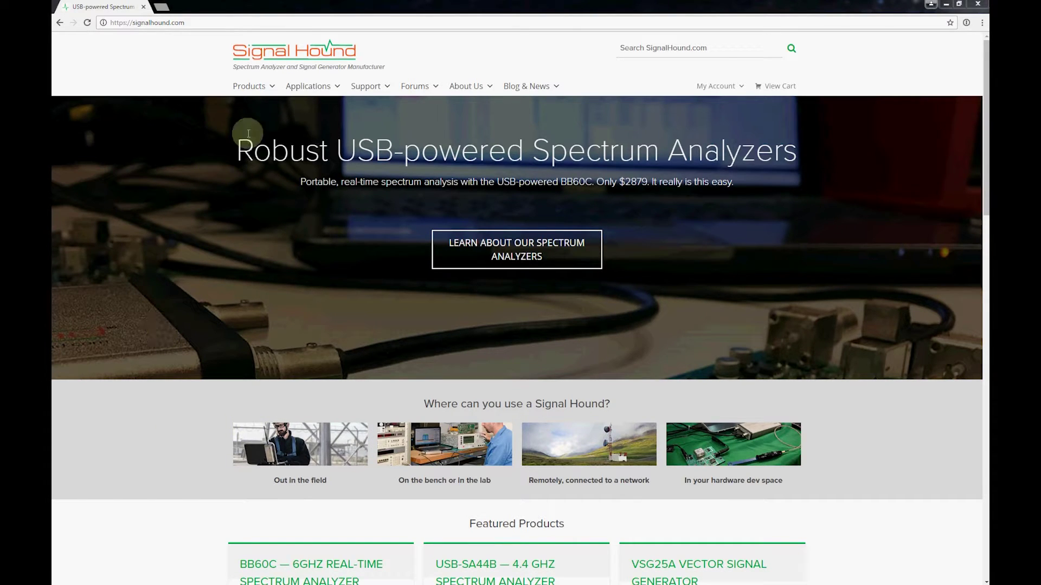
Open the Products mega menu on the signalhound.com homepage
click(273, 89)
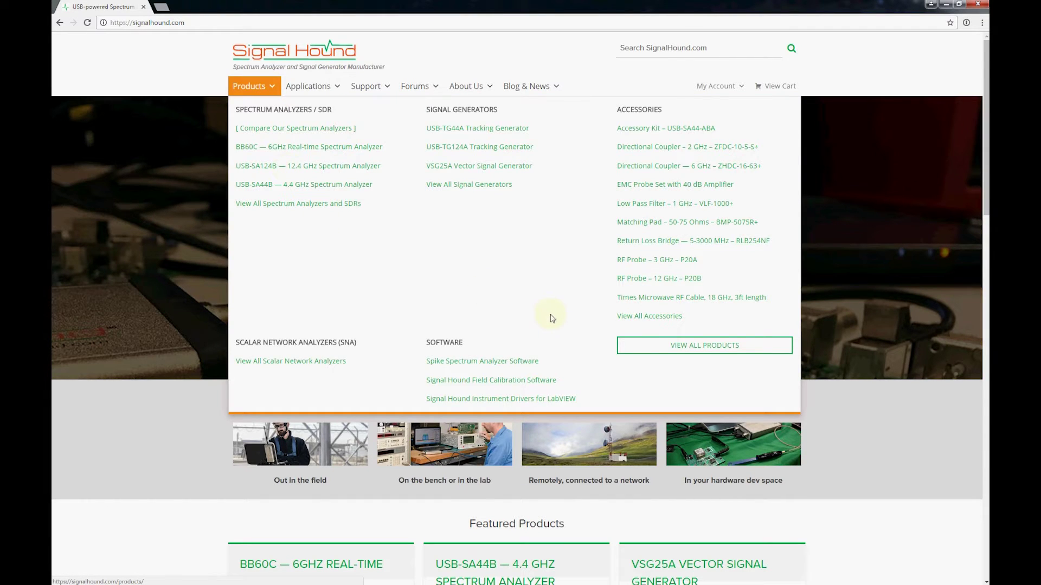
Go to the 'Signal Hound Instrument Drivers for LabVIEW' page under Products > Software
click(454, 399)
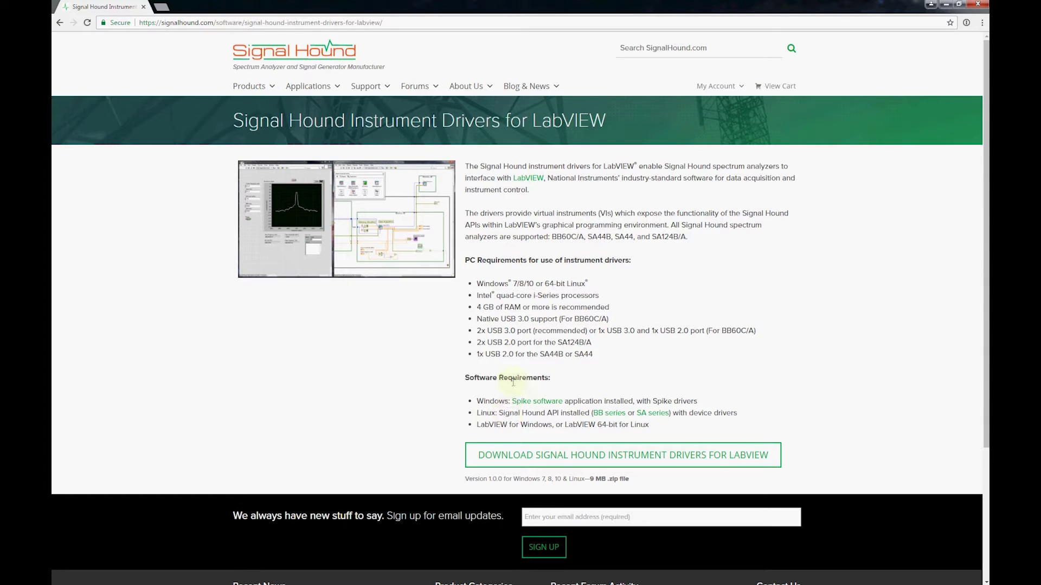
Open the Spike software page in a new tab, view it, then return to the drivers tab
right_click(533, 403)
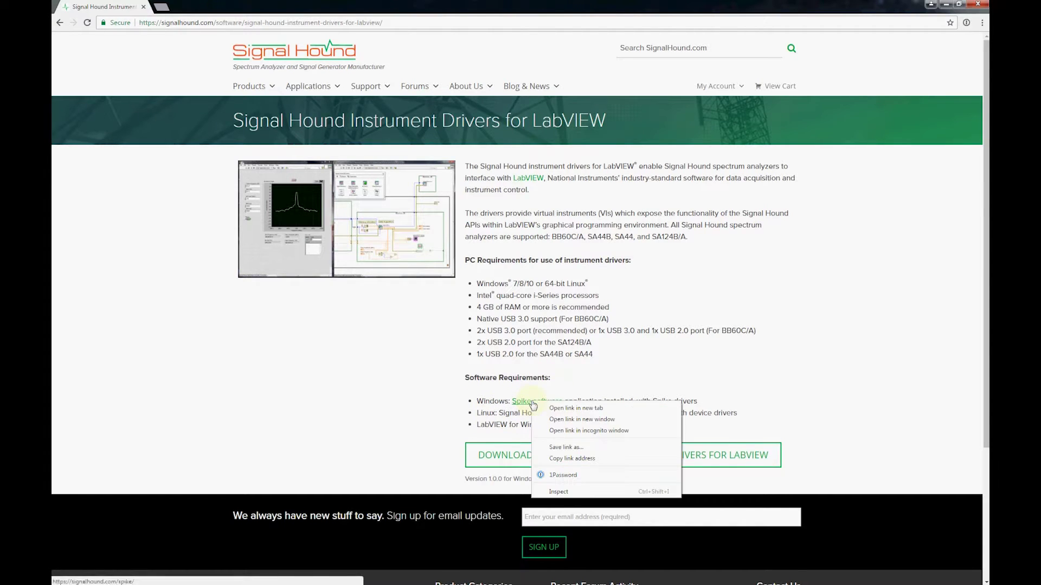
click(561, 407)
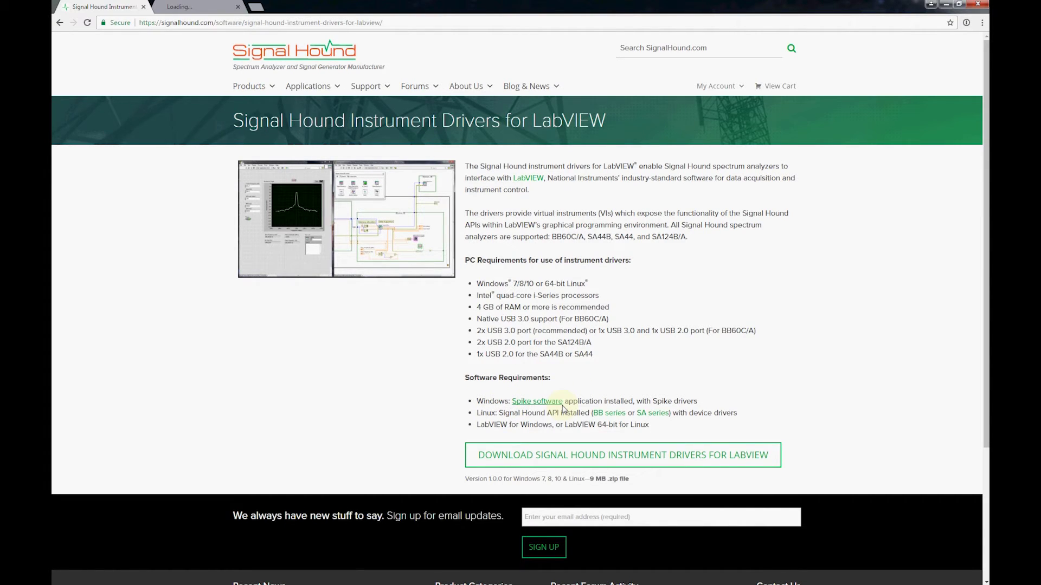
click(199, 9)
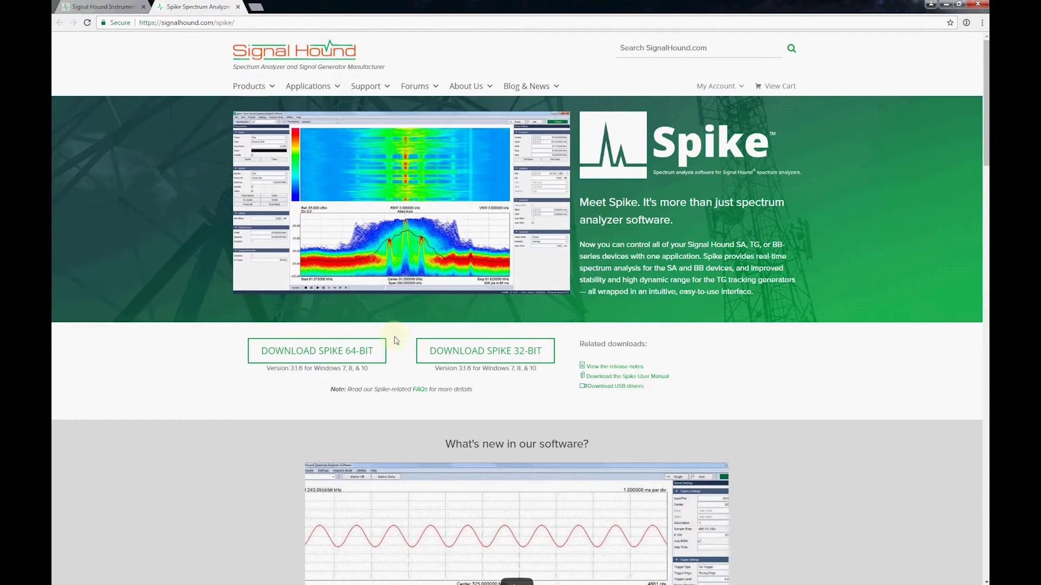
click(101, 5)
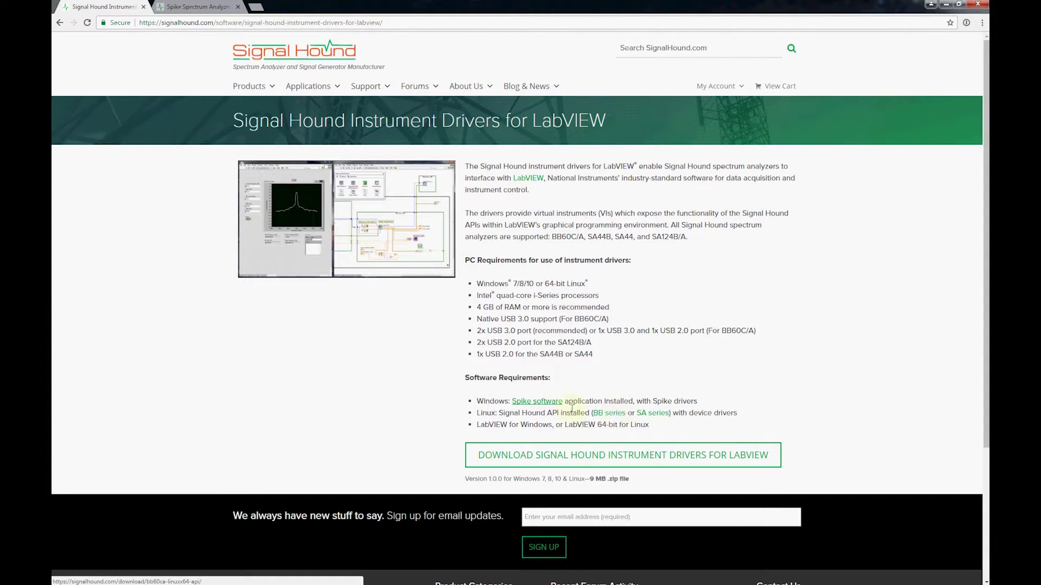
Download the Signal Hound LabVIEW drivers zip and open it from the download bar
click(519, 459)
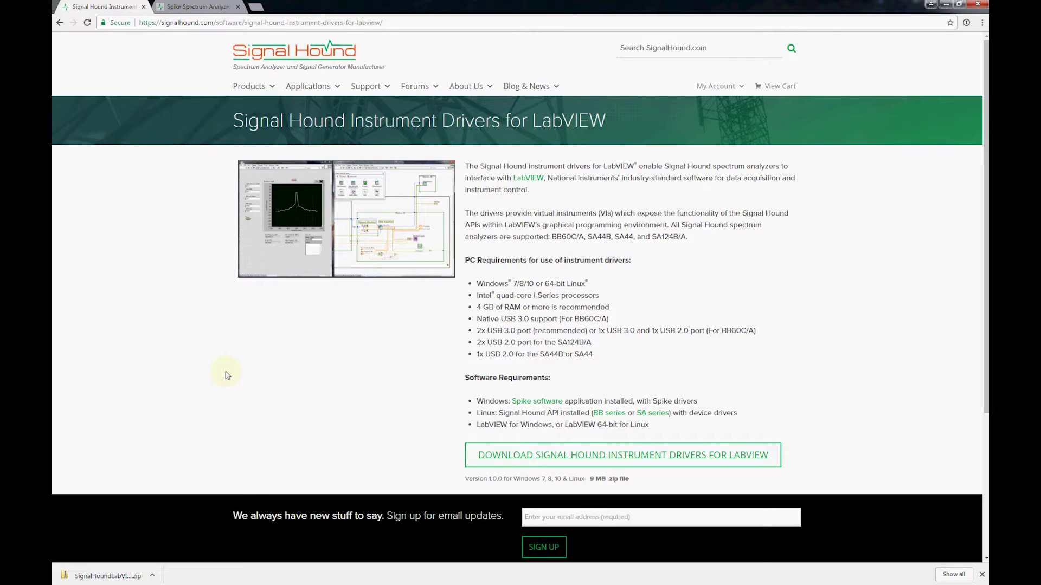
click(106, 576)
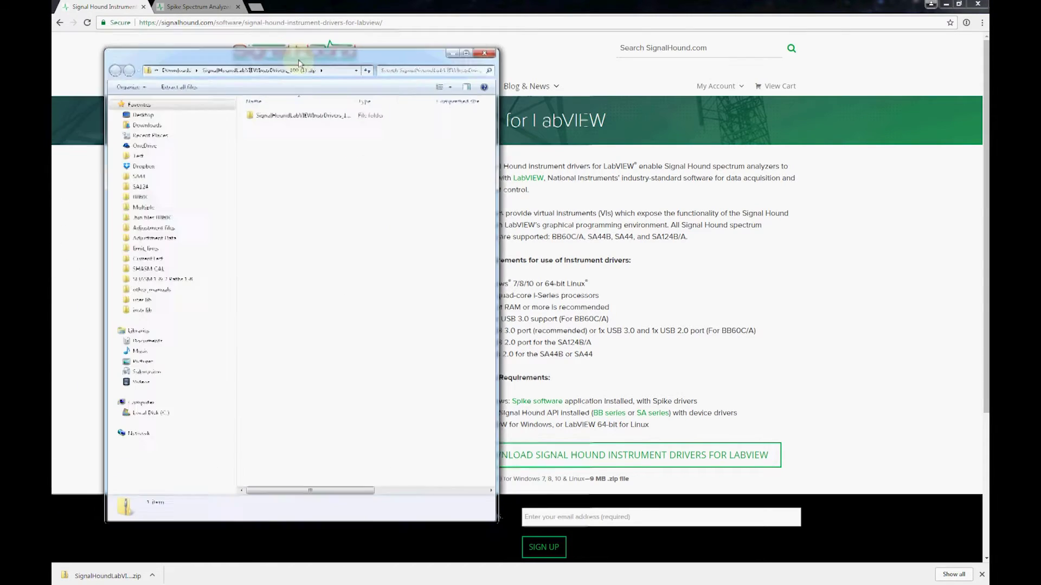
Open SignalHoundLabVIEWInstrDrivers_100 from the zip and arrange a second window of it on the right
drag(266, 53, 497, 67)
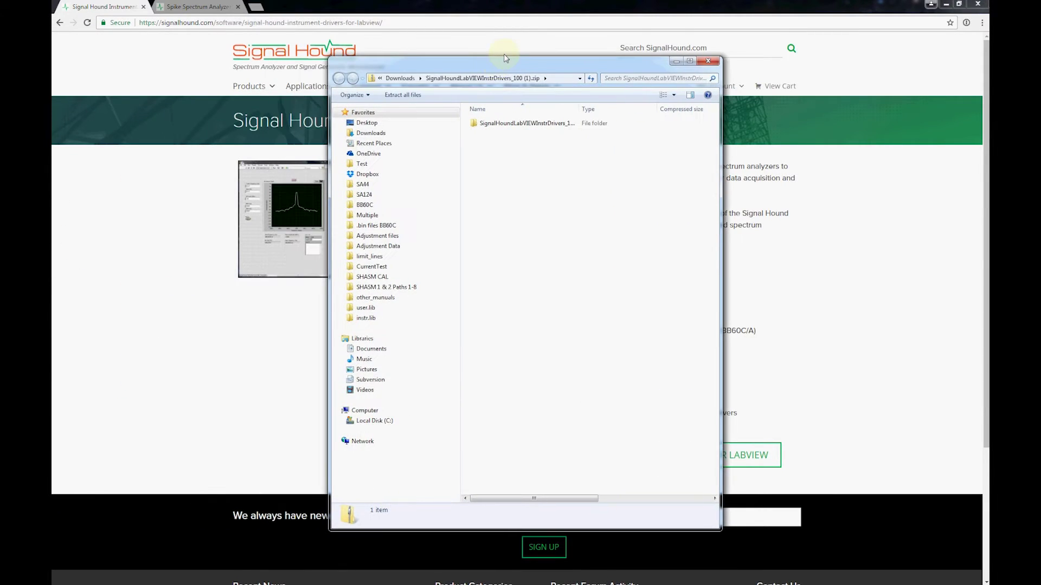
double_click(512, 124)
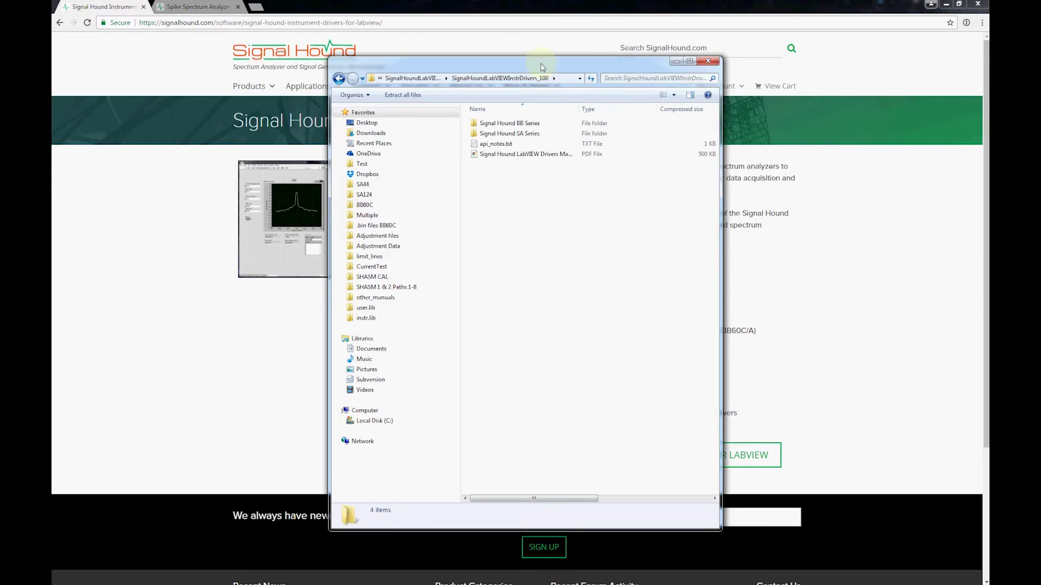
drag(544, 62, 285, 49)
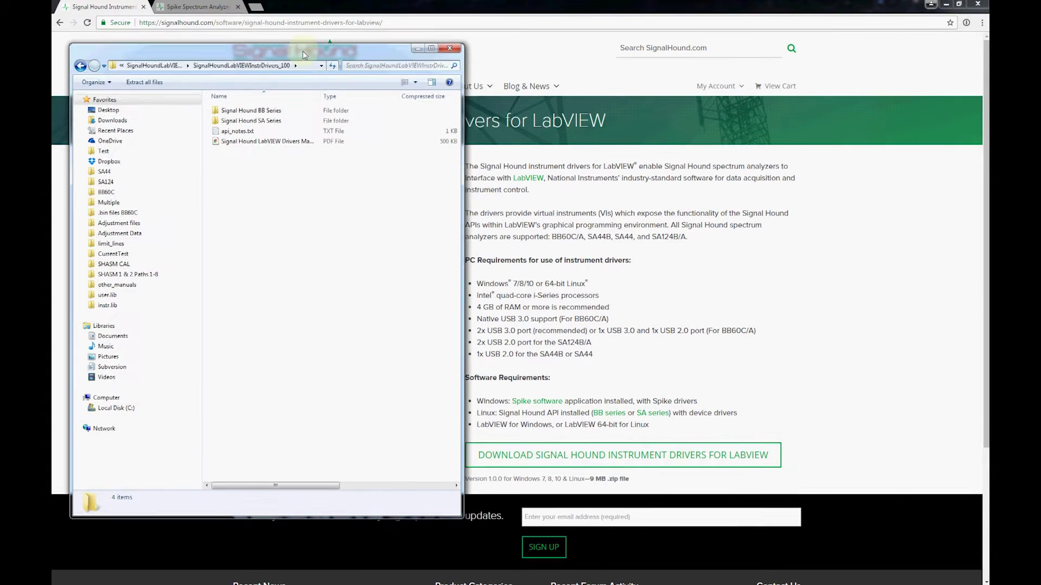
key(ctrl+n)
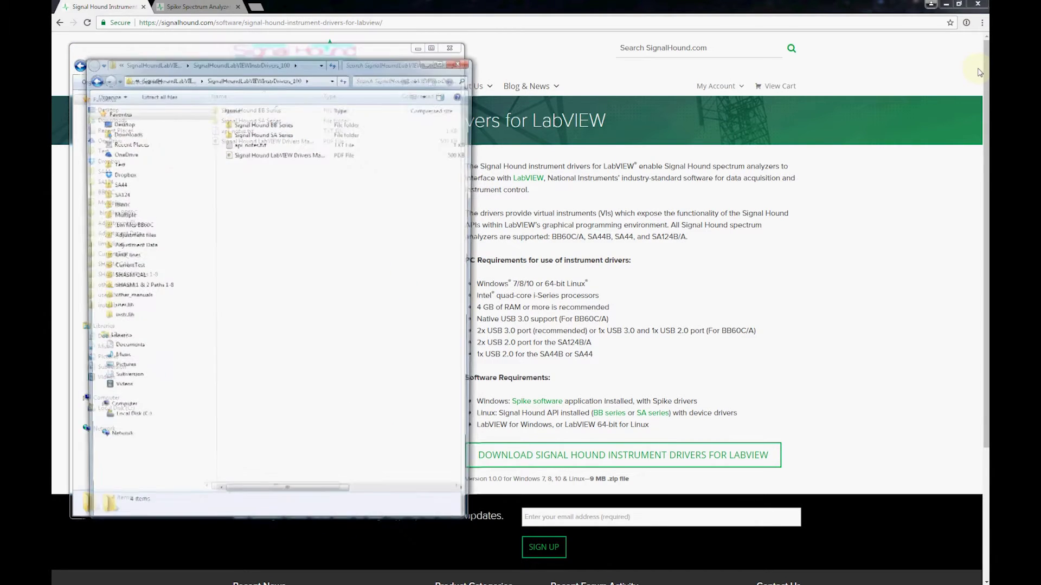
drag(210, 69, 638, 58)
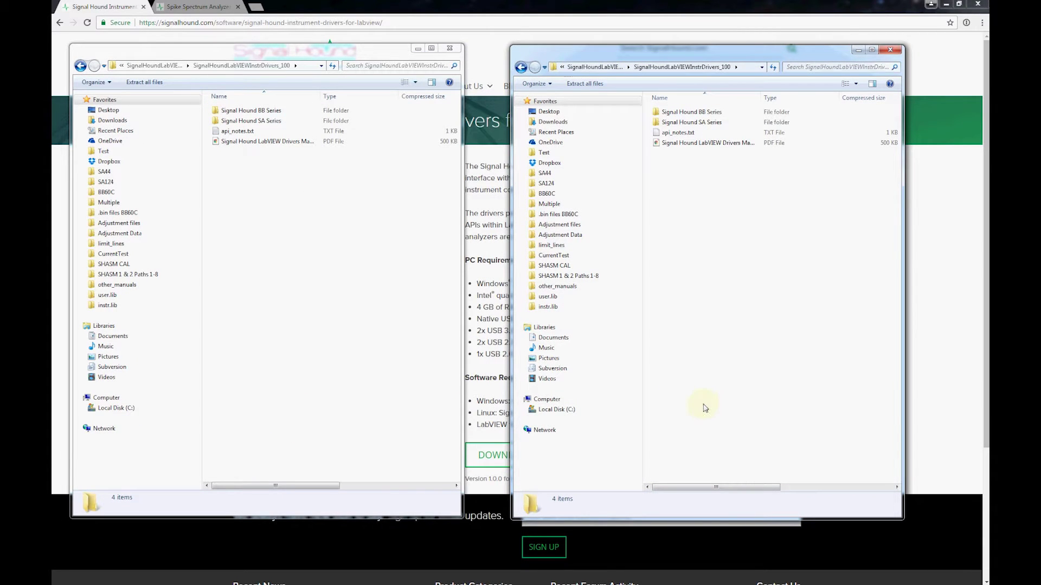
Browse the right window to C:\Program Files (x86)\National Instruments\LabVIEW 2016\instr.lib, then select the SA Series folder
click(561, 412)
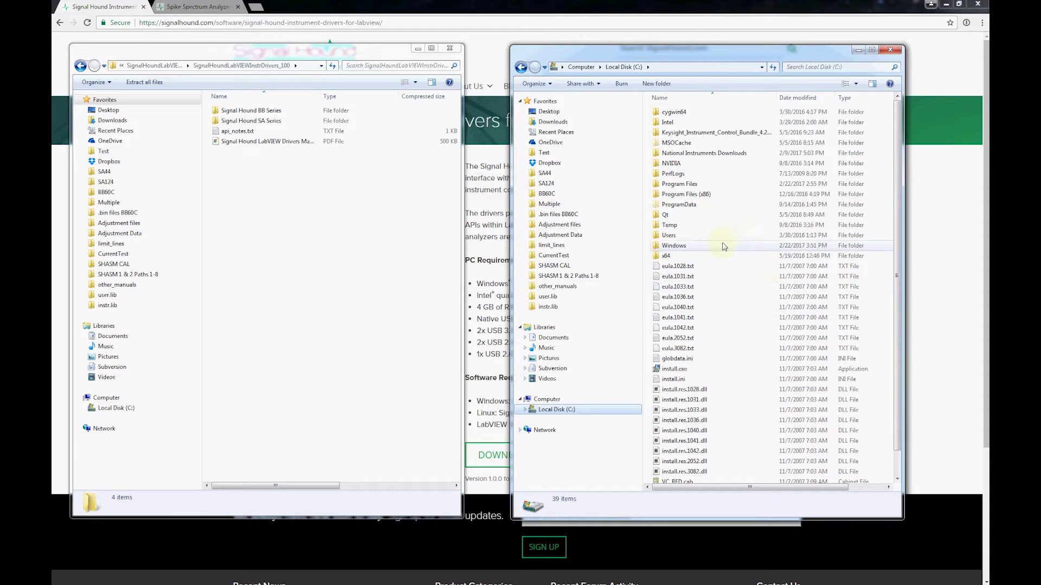
mouse_move(732, 196)
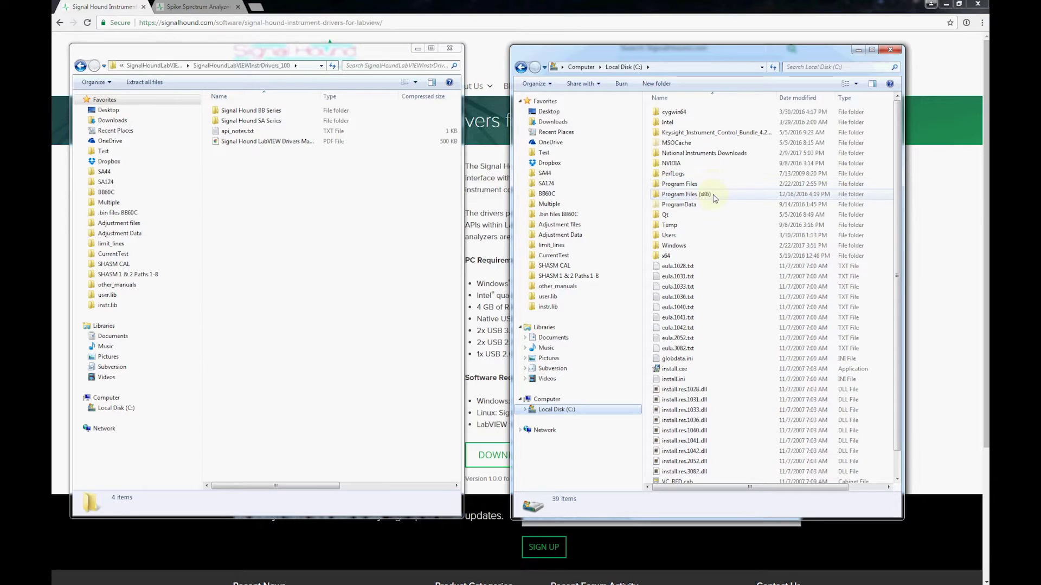
double_click(713, 195)
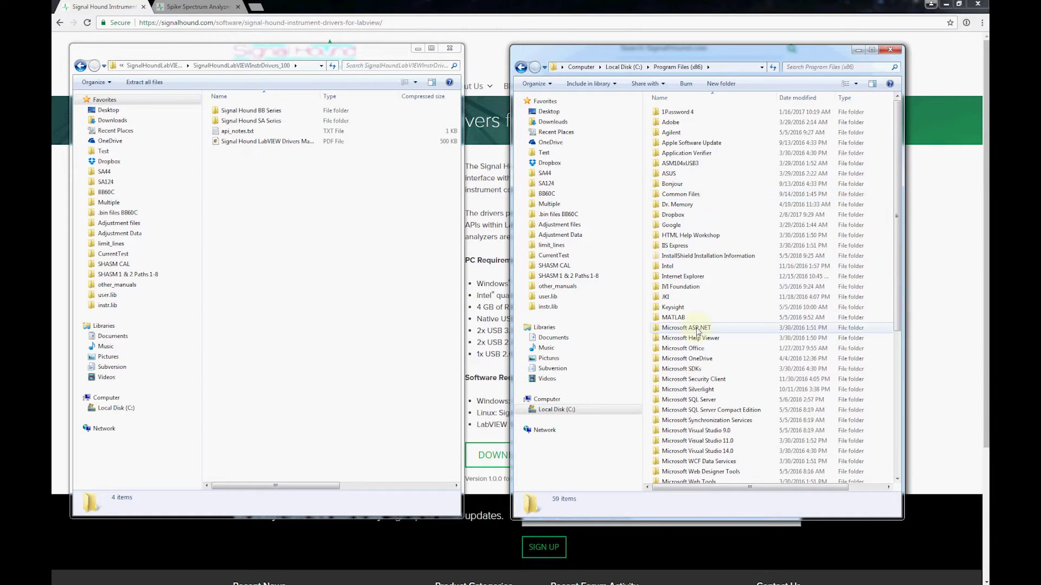
scroll(697, 331, down, 5)
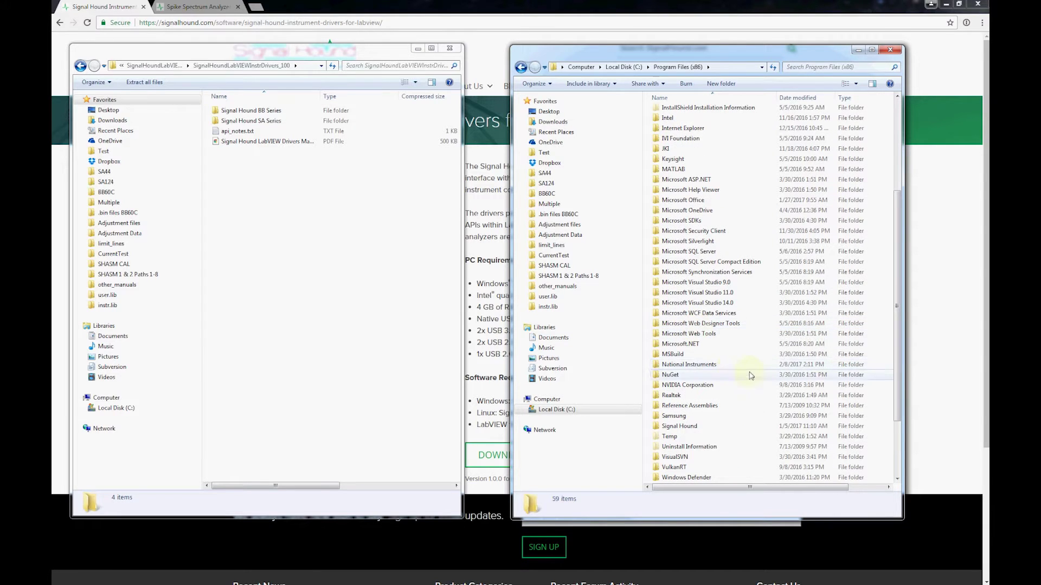
double_click(730, 368)
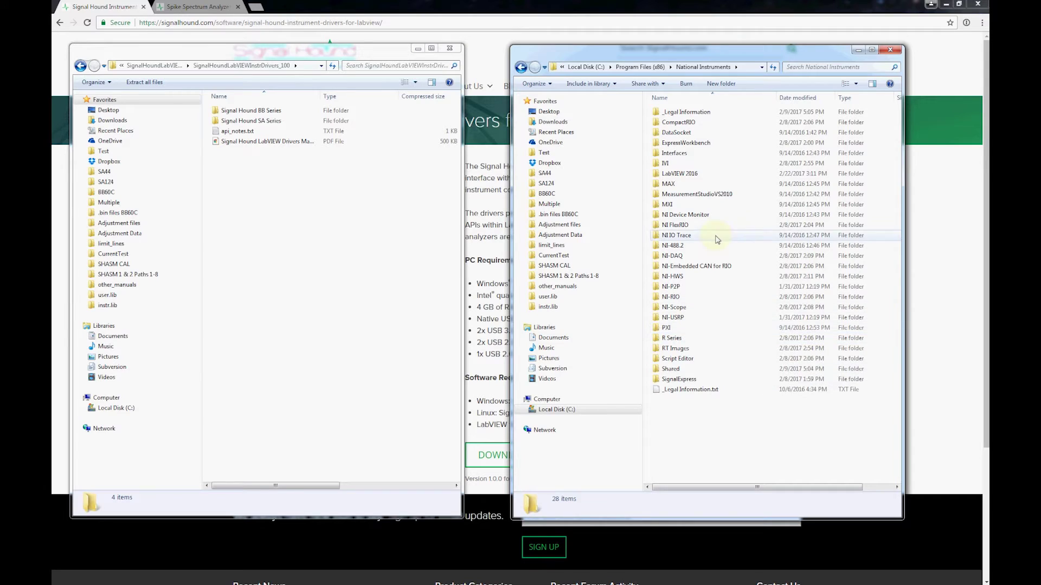
double_click(699, 173)
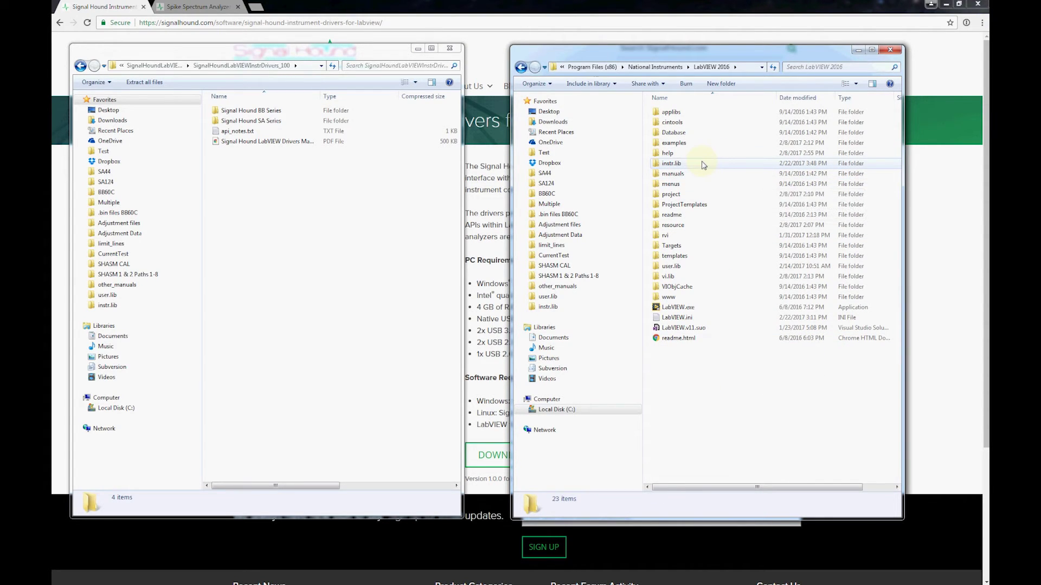
double_click(703, 164)
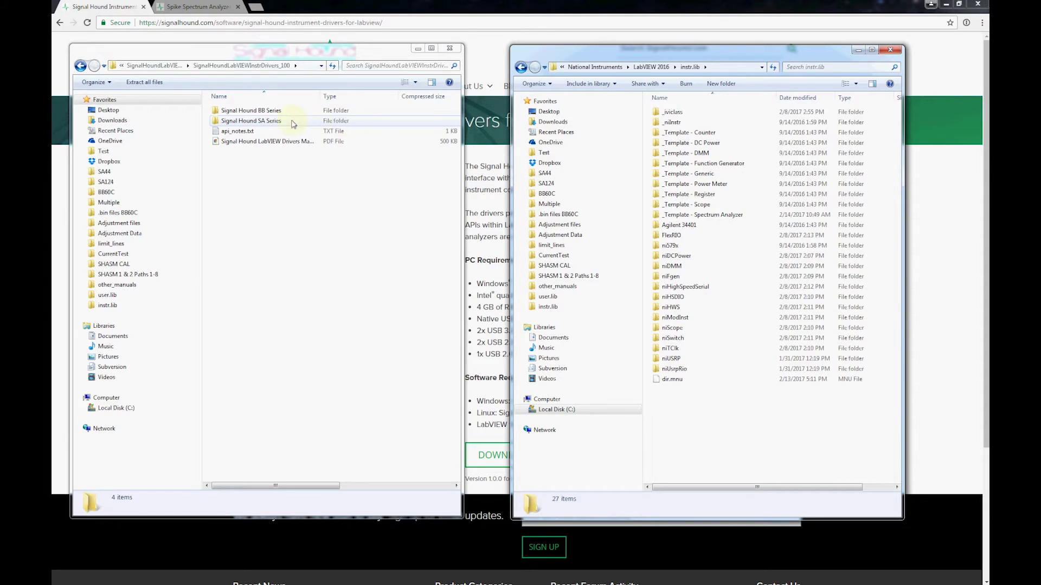
click(270, 123)
Copy the Signal Hound SA and BB Series folders into instr.lib, then position the LabVIEW start window
ctrl+click(261, 111)
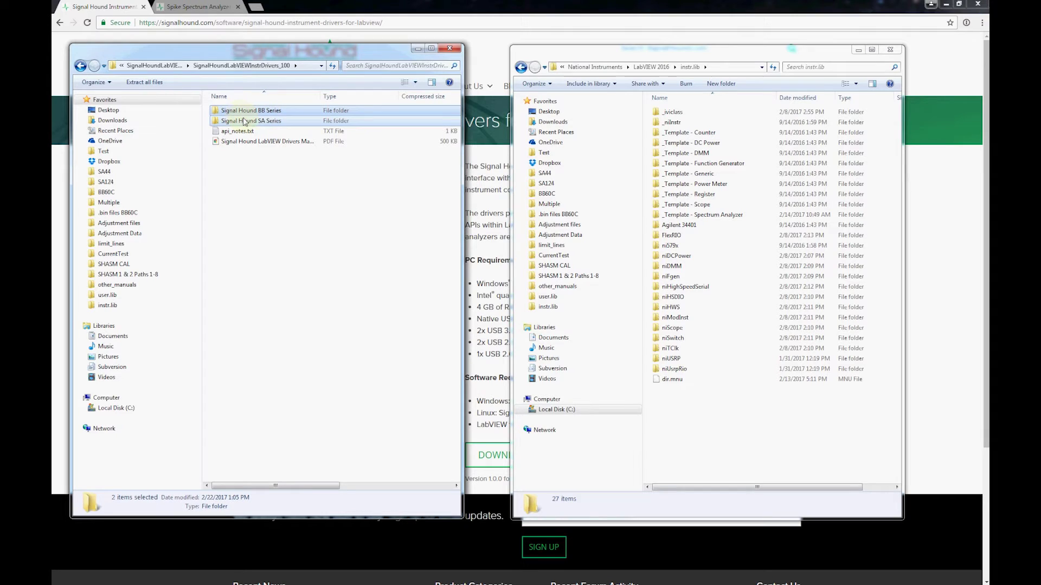
drag(244, 121, 770, 450)
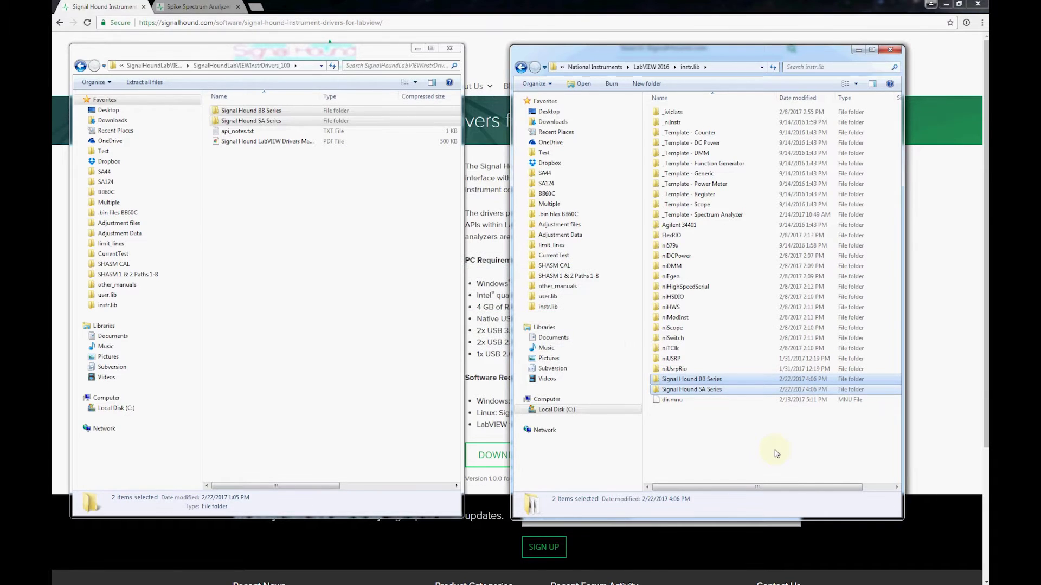
click(729, 436)
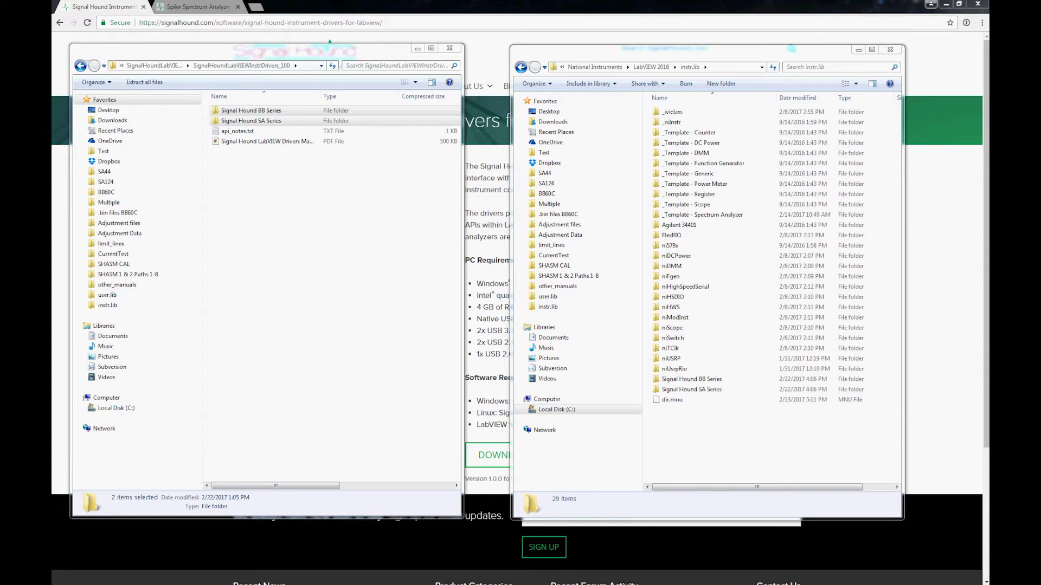
drag(246, 103, 477, 100)
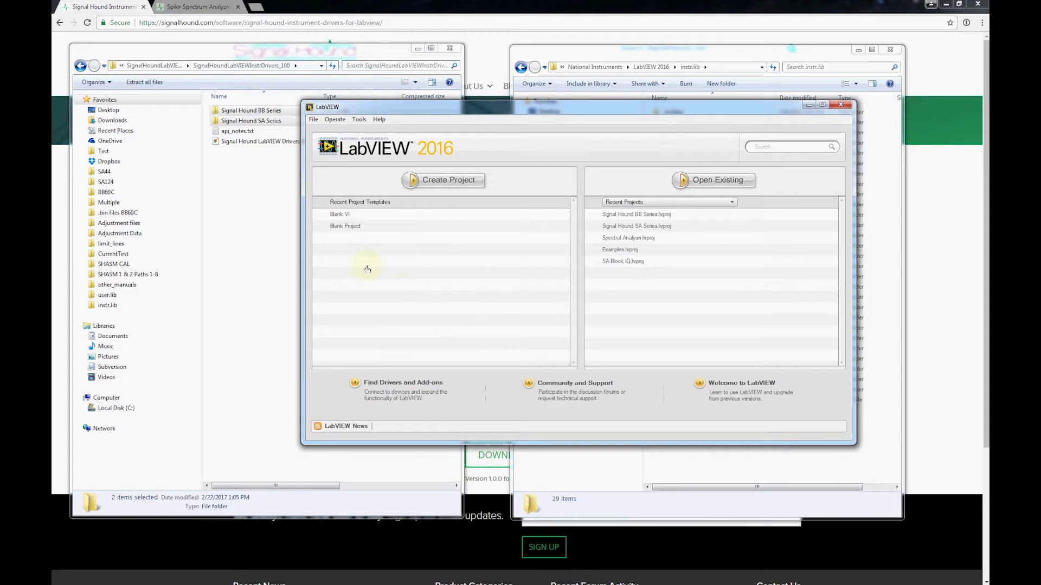
Create a blank VI and tile its Untitled 1 front panel and block diagram left and right
click(346, 216)
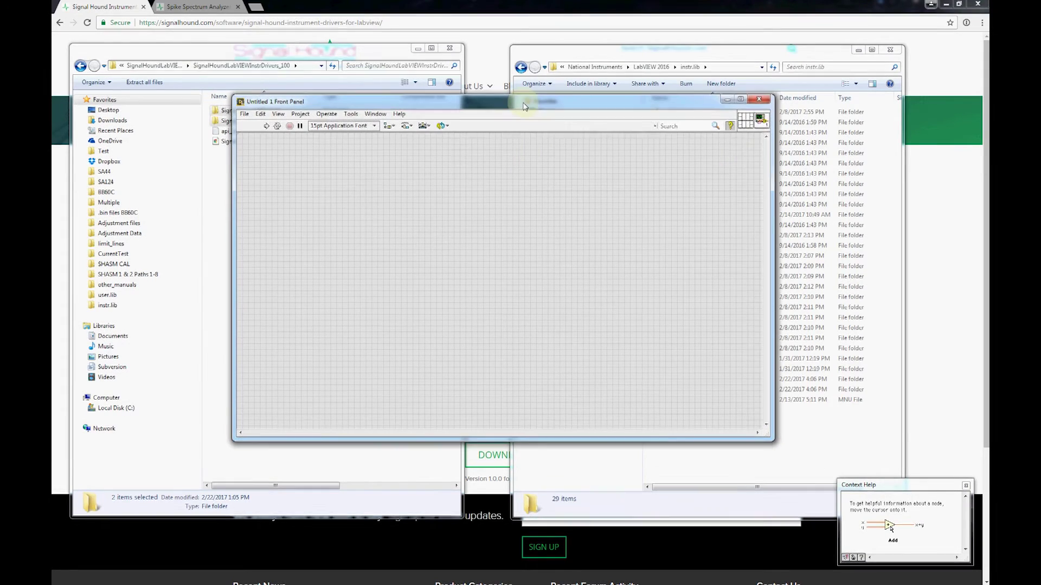
click(378, 115)
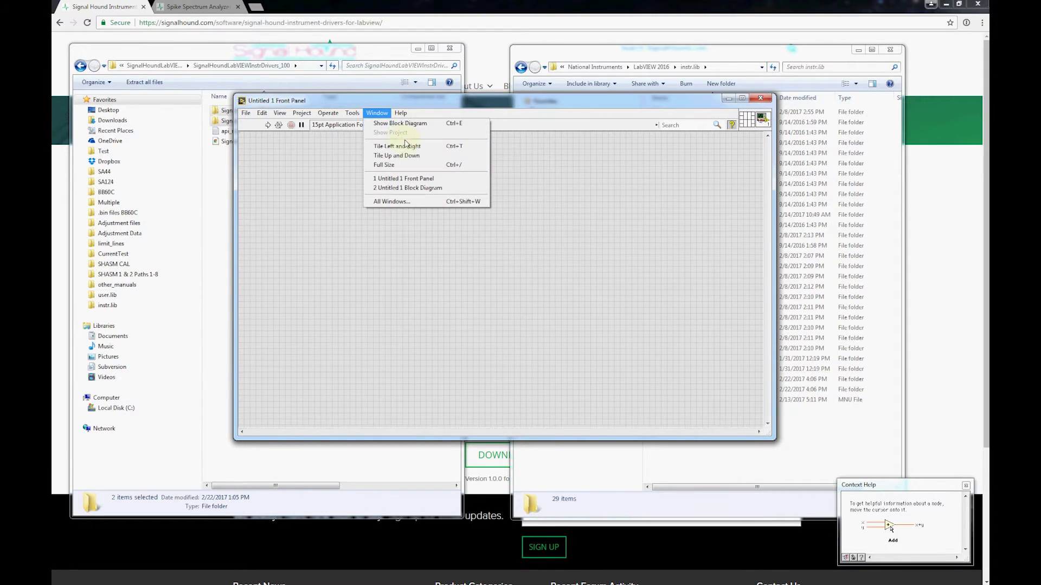
click(404, 143)
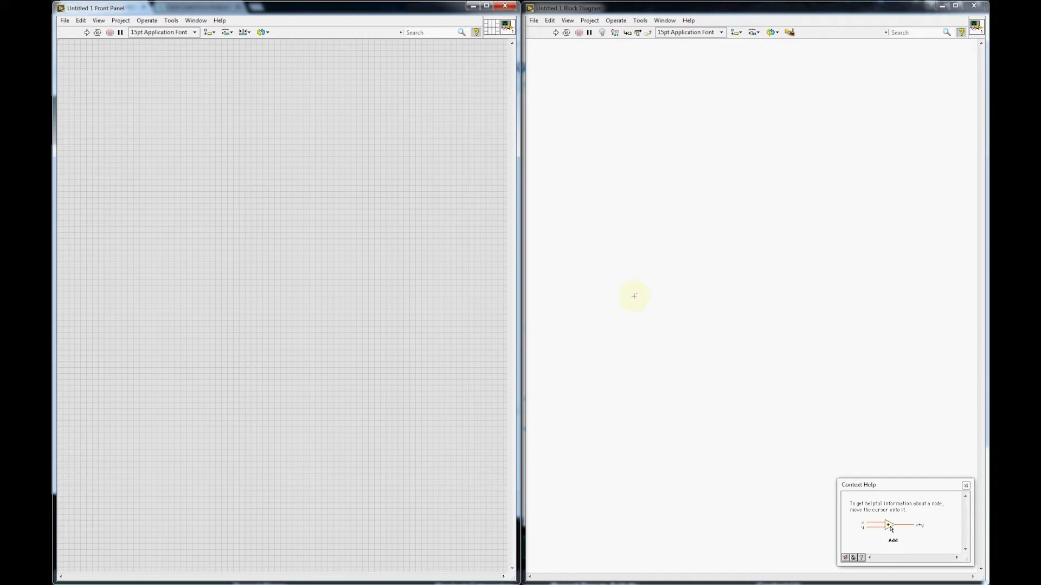
Reach Instrument I/O > Instr Drivers > Signal Hound BB Series in the Functions palette and pin it
right_click(618, 135)
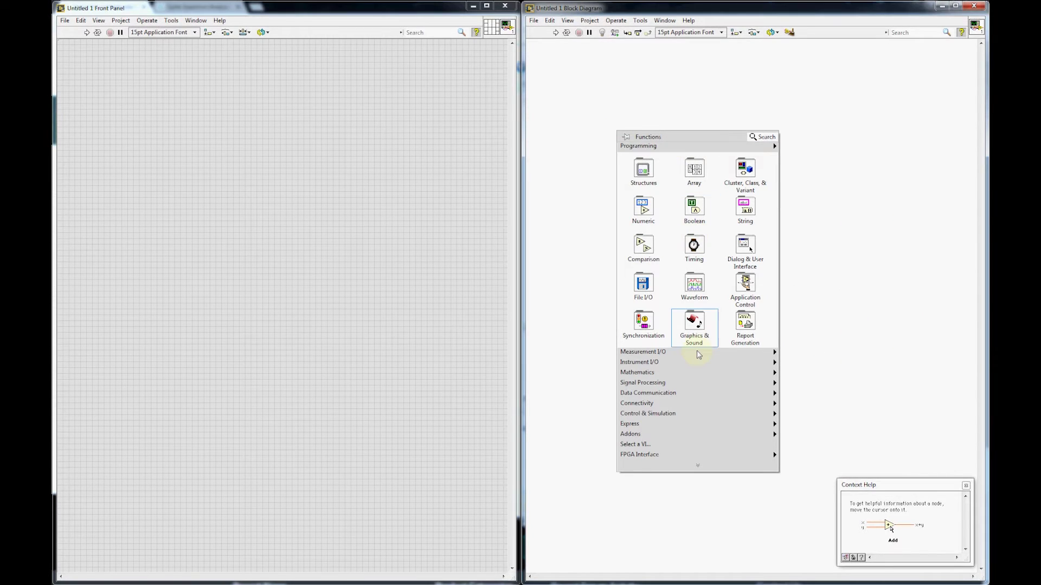
mouse_move(682, 363)
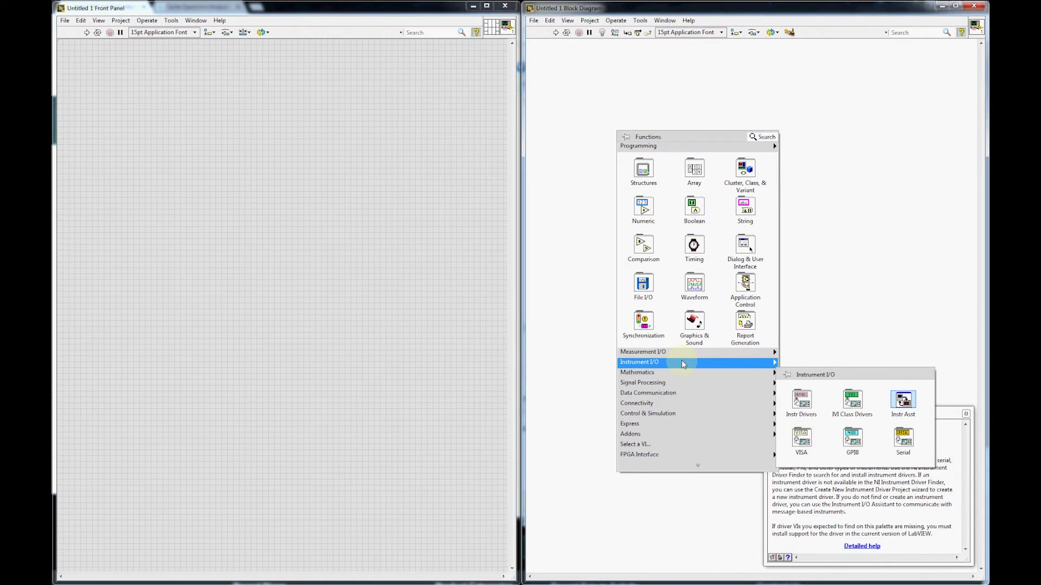
mouse_move(808, 409)
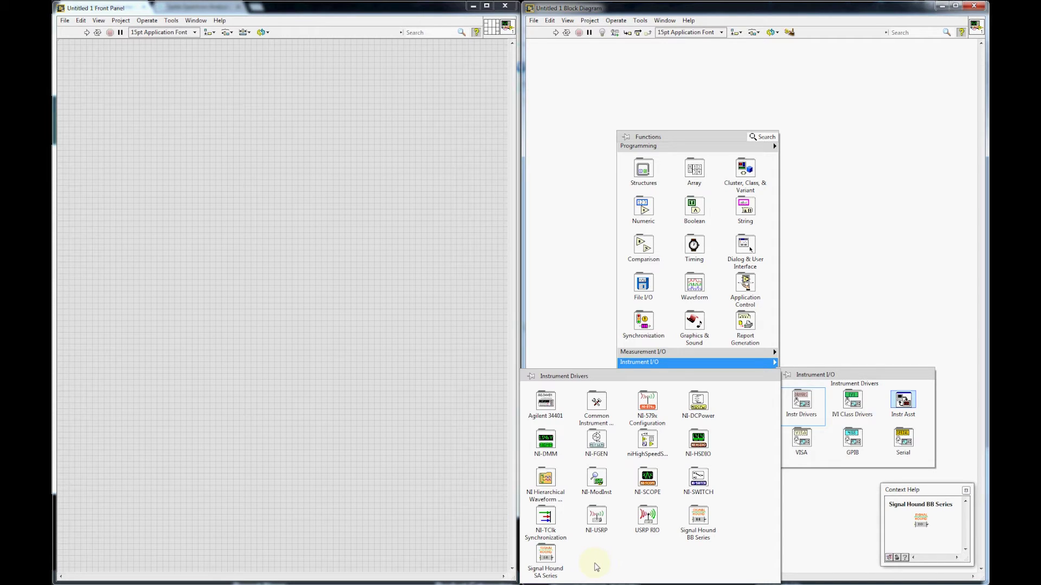
mouse_move(700, 528)
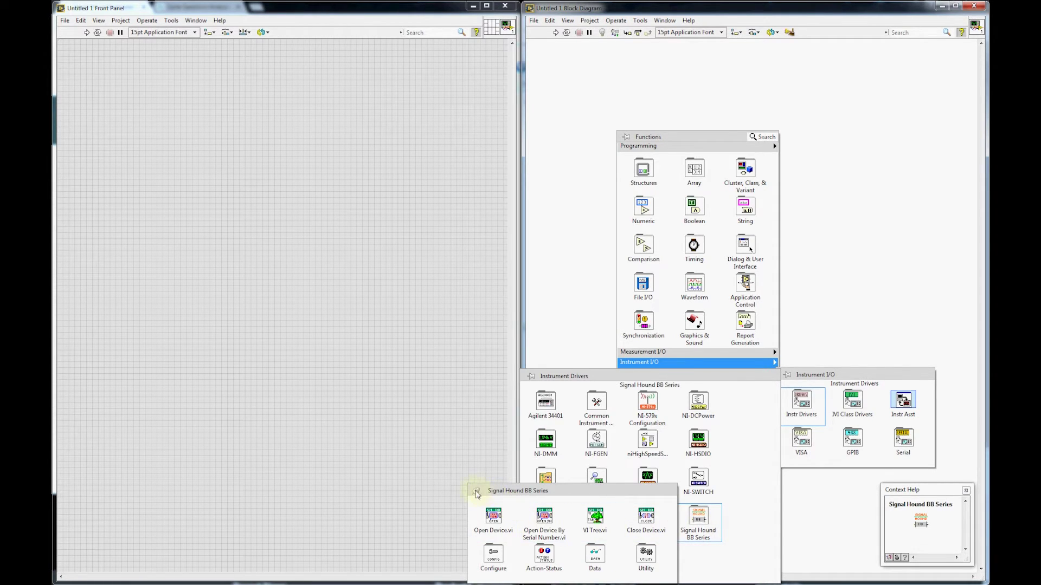
click(477, 493)
Move the BB Series palette up, browse its Configure and Data VIs, and place Open Device.vi
drag(569, 470, 800, 120)
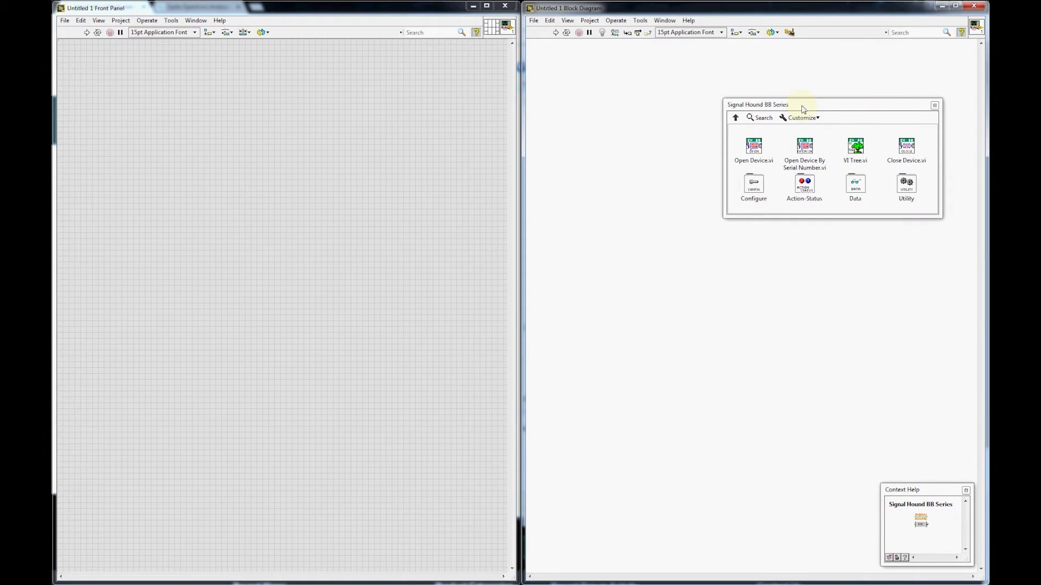
click(754, 189)
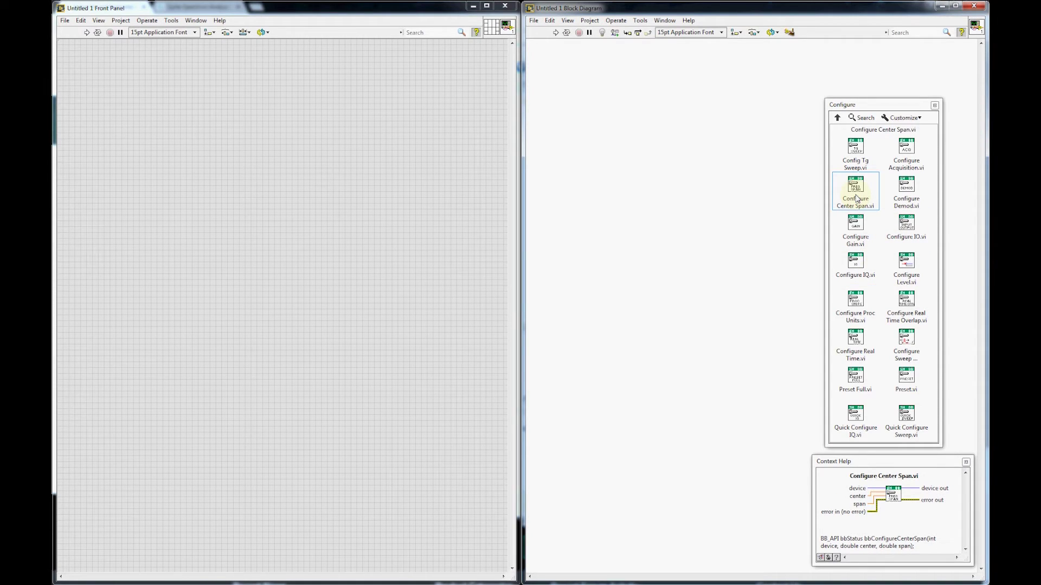
click(836, 118)
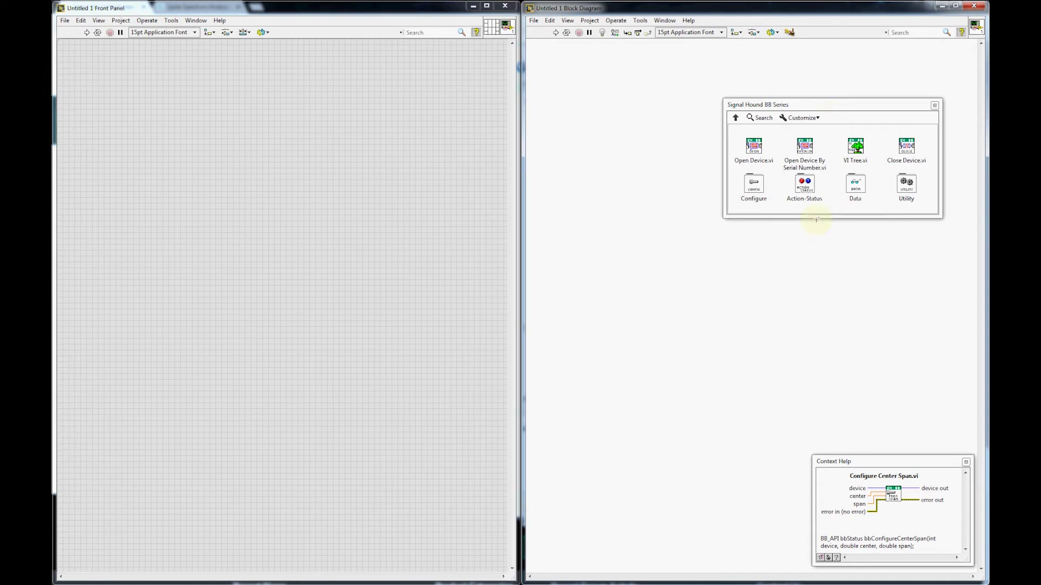
click(855, 184)
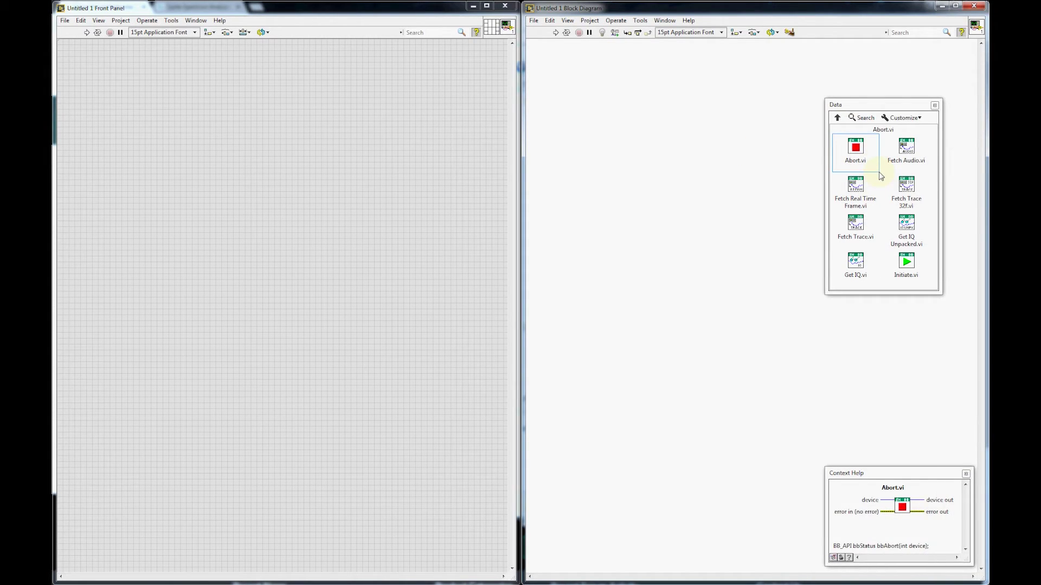
click(838, 119)
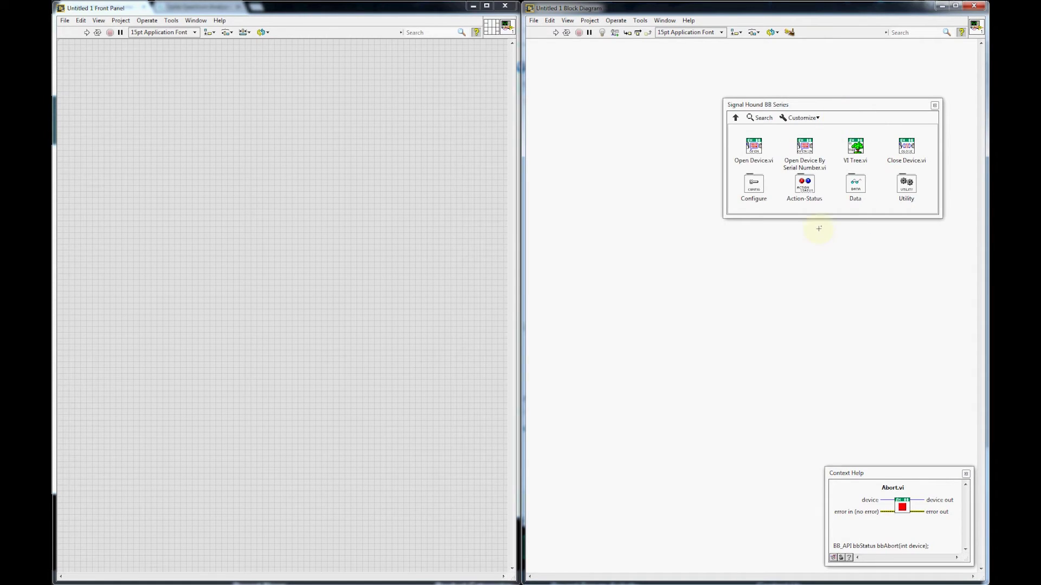
drag(753, 146, 608, 275)
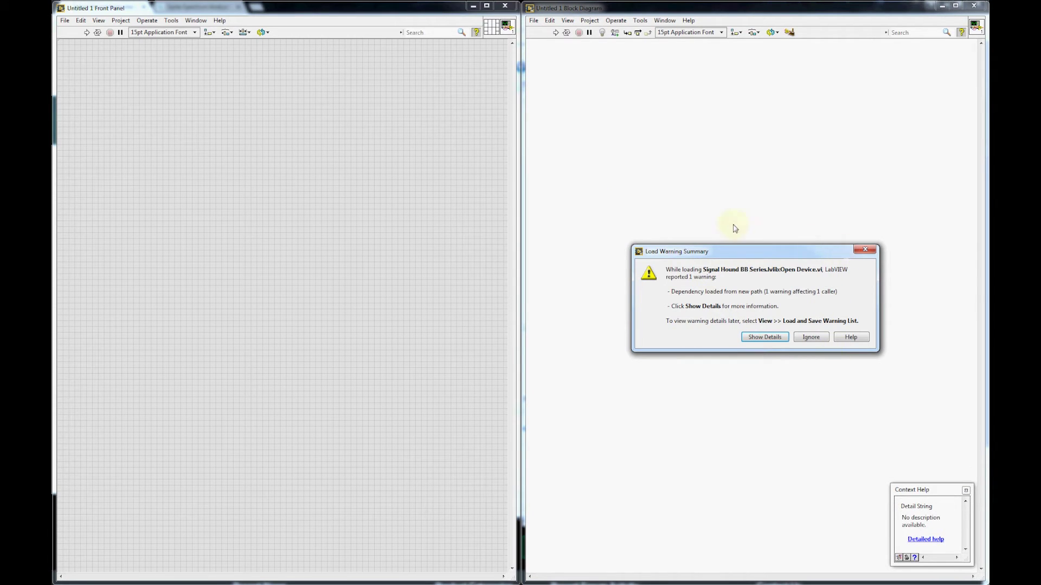
Keep Open Device.vi and drop Close Device.vi auto-wired after it, ignoring both load warnings
click(810, 337)
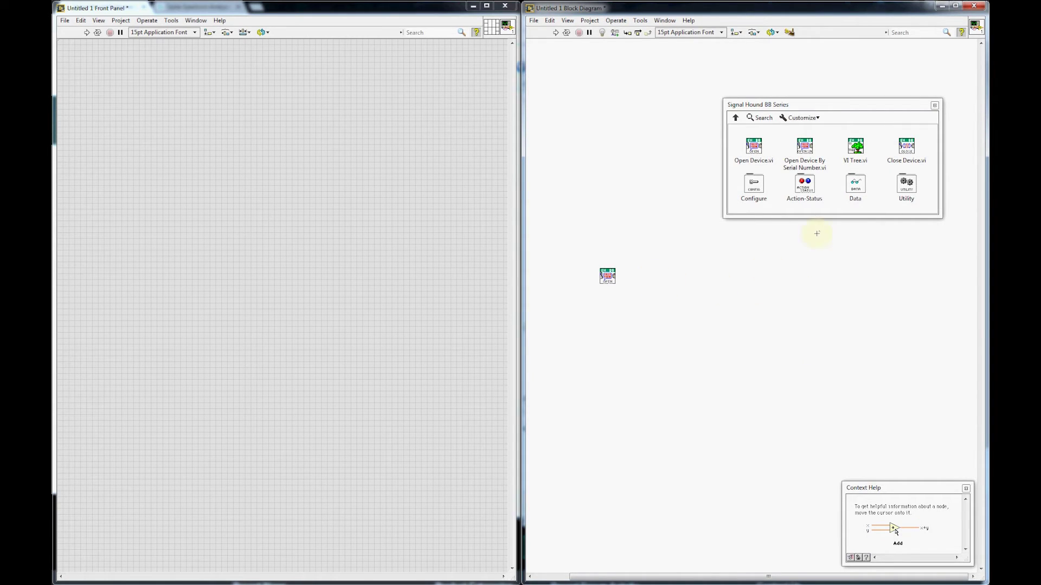
click(908, 152)
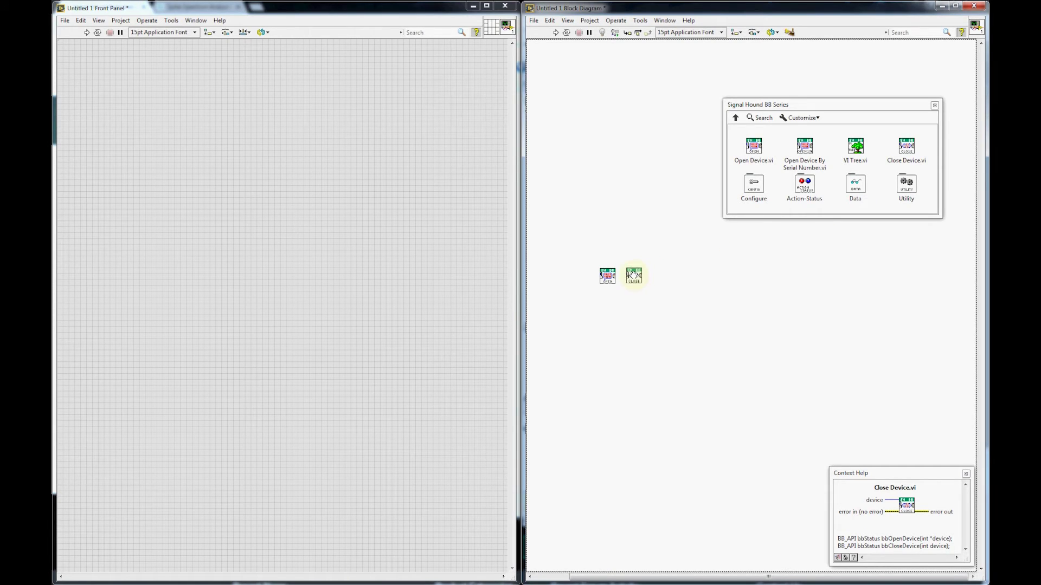
click(630, 276)
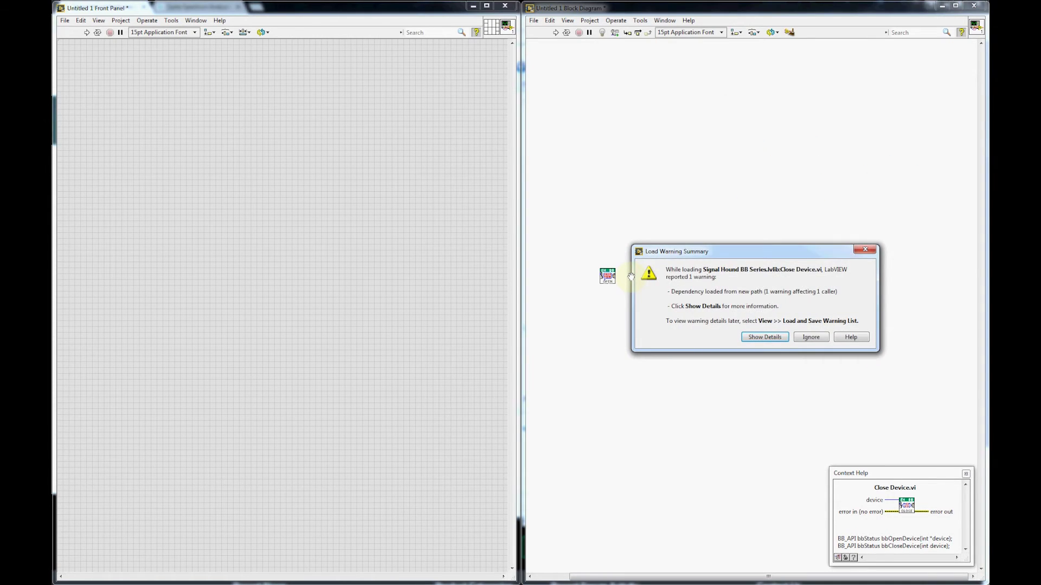
click(808, 338)
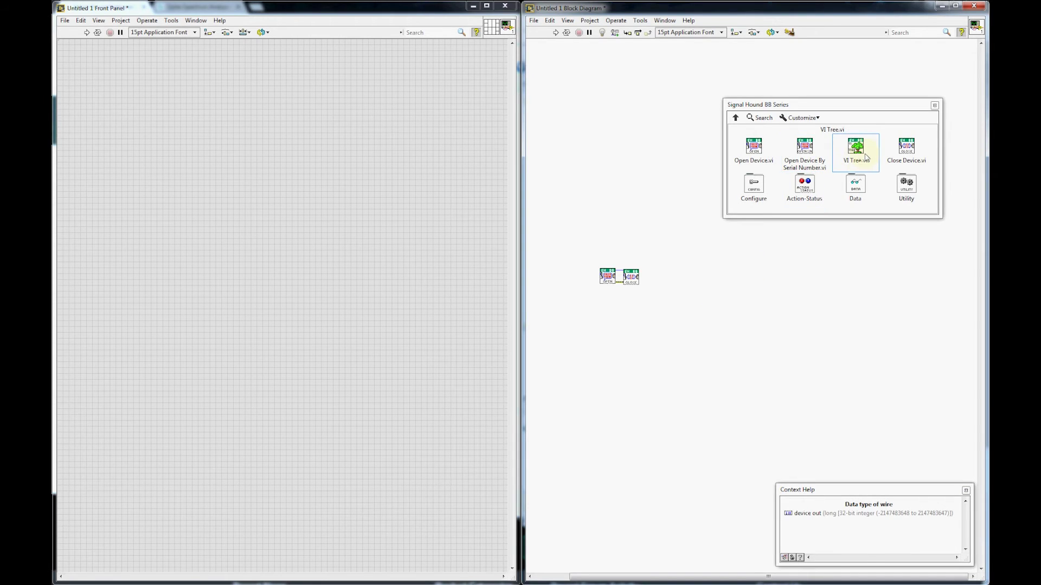
Place BB Series VI Tree.vi on the diagram, open it, and tile its panel and diagram
drag(862, 153, 715, 287)
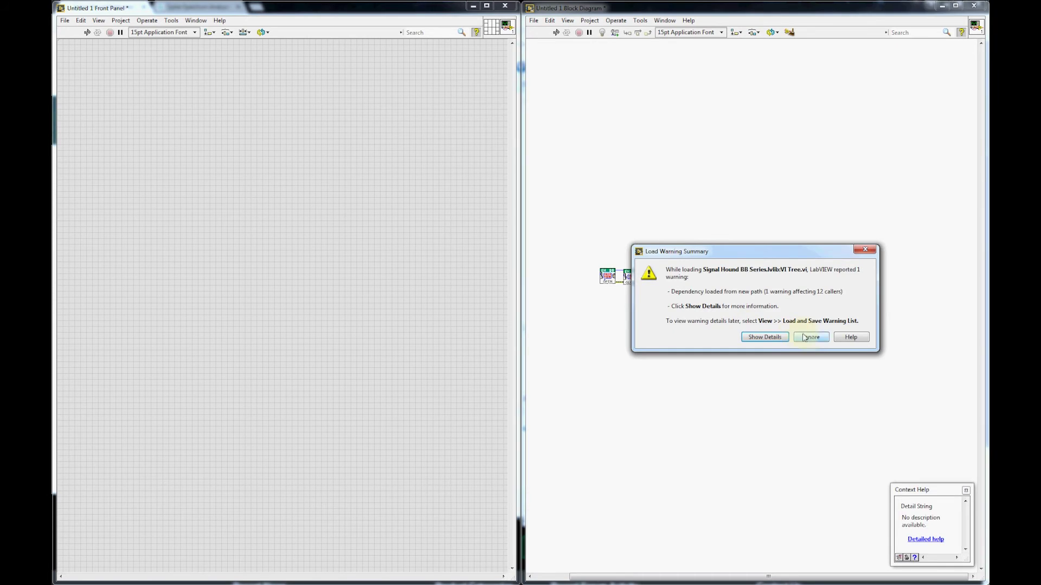
click(801, 336)
double_click(715, 288)
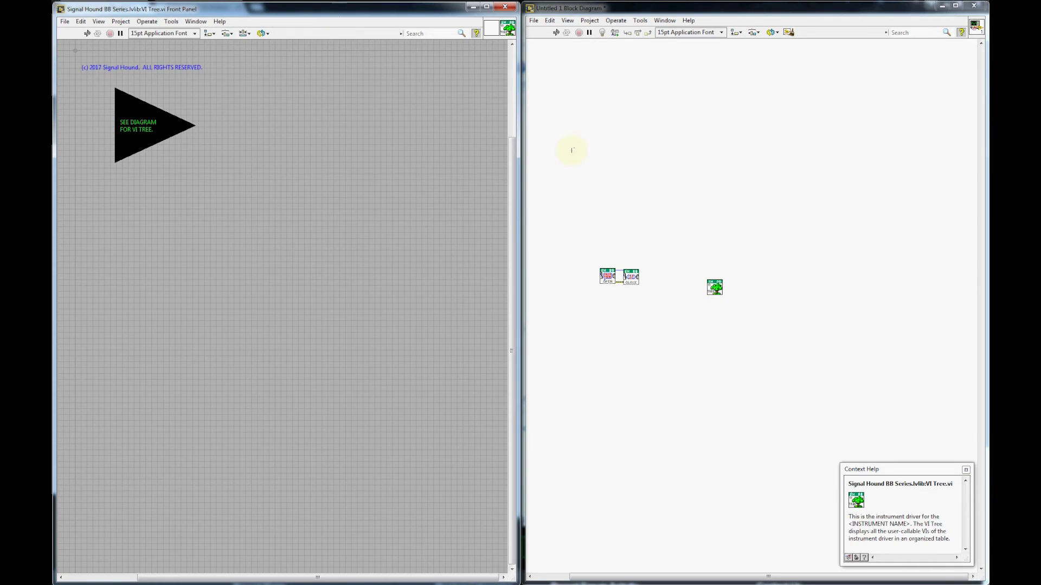
click(197, 22)
click(216, 54)
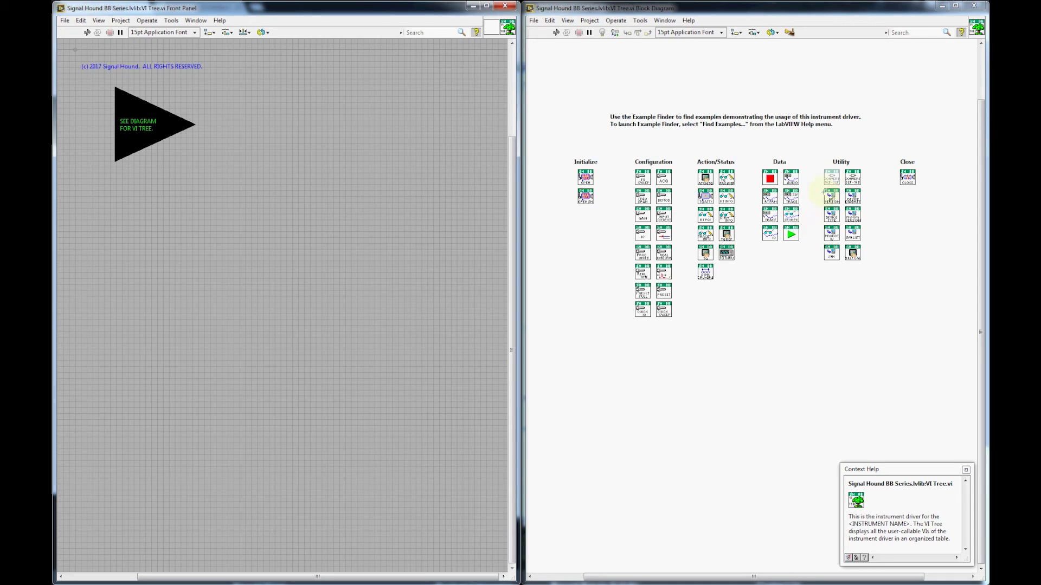
Browse the Signal Hound BB Series palette, then relink the Convert 16s32f subVI
right_click(822, 181)
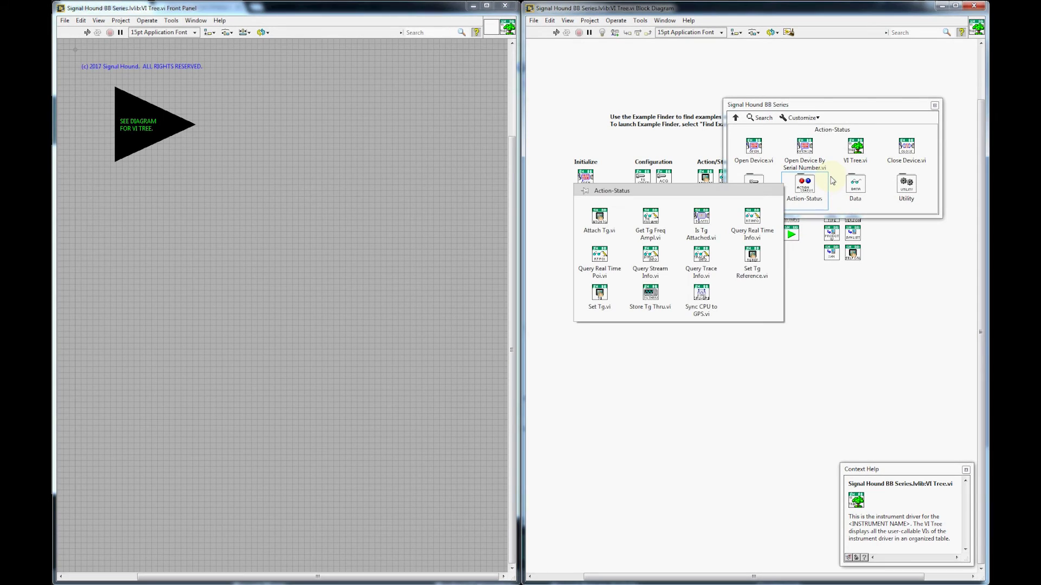
click(935, 104)
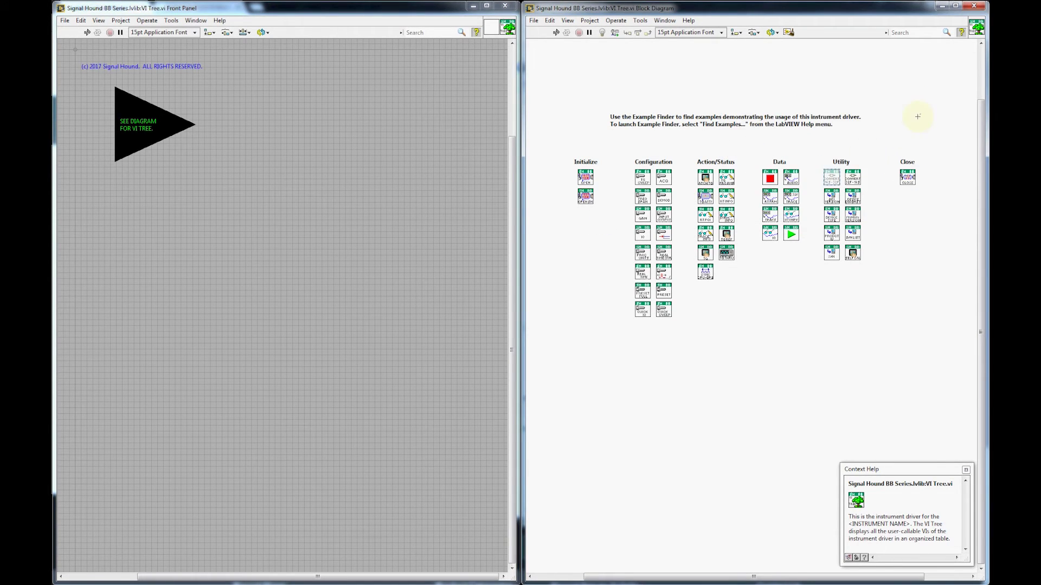
right_click(832, 177)
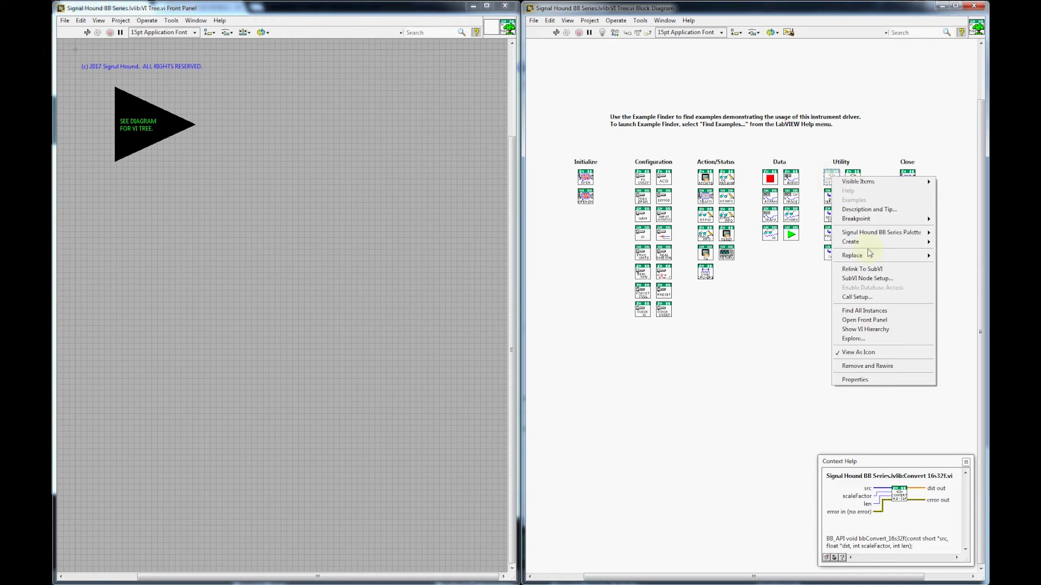
click(869, 270)
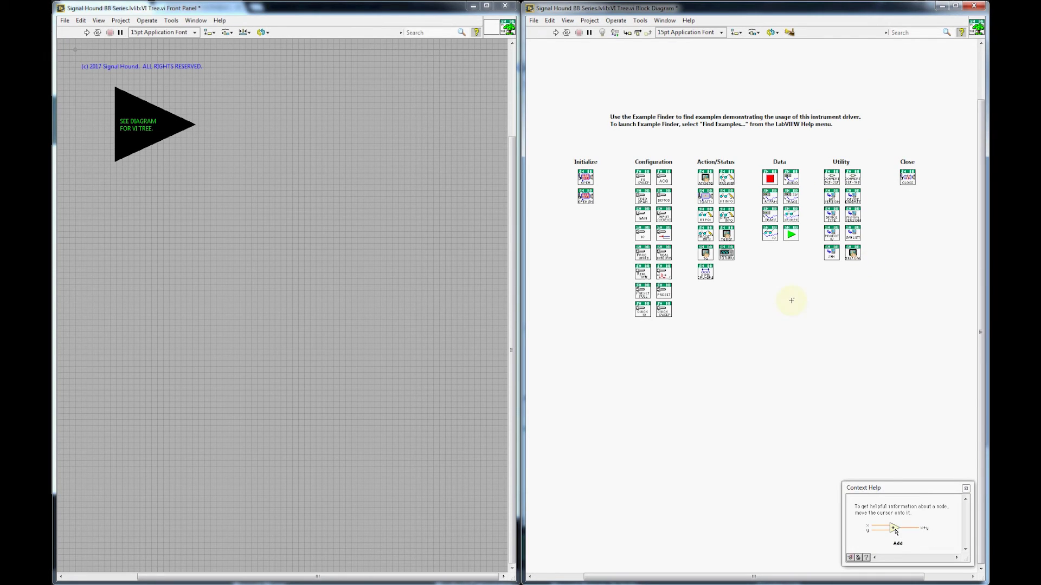
click(573, 49)
Launch the Example Finder from the Help menu and move it beside the diagram
click(705, 121)
click(689, 21)
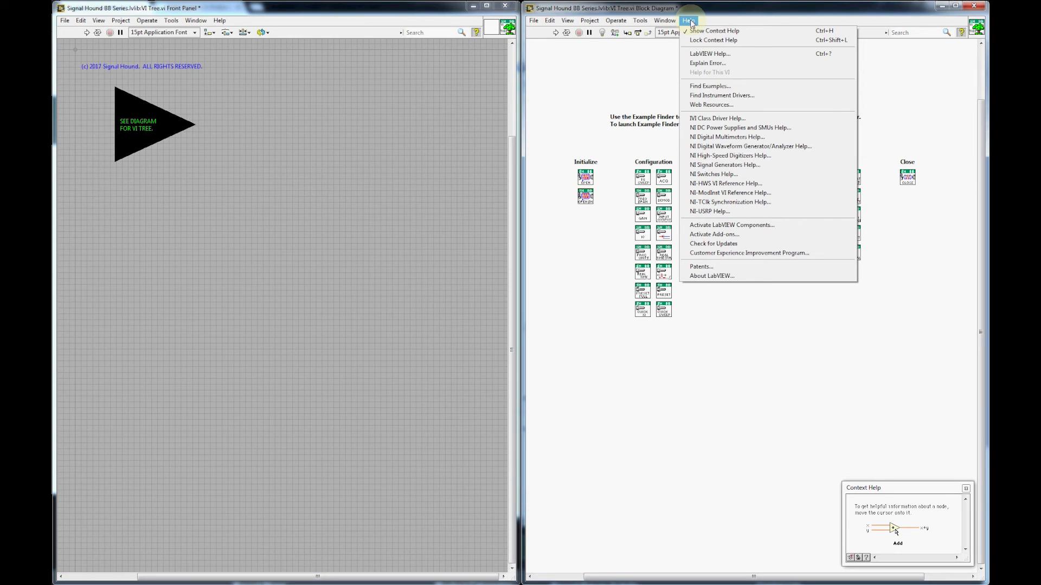
click(710, 86)
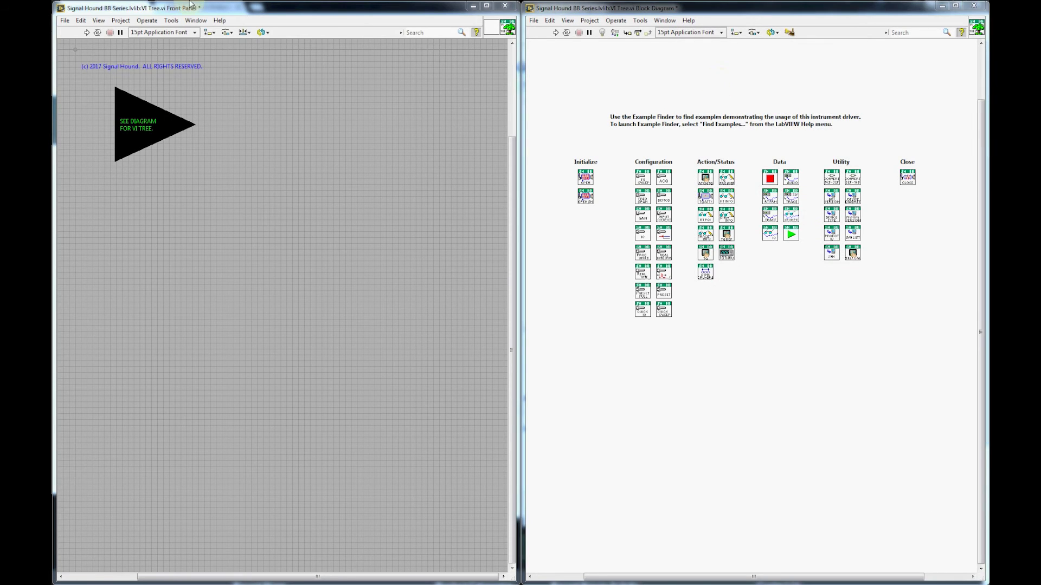
drag(7, 144, 594, 119)
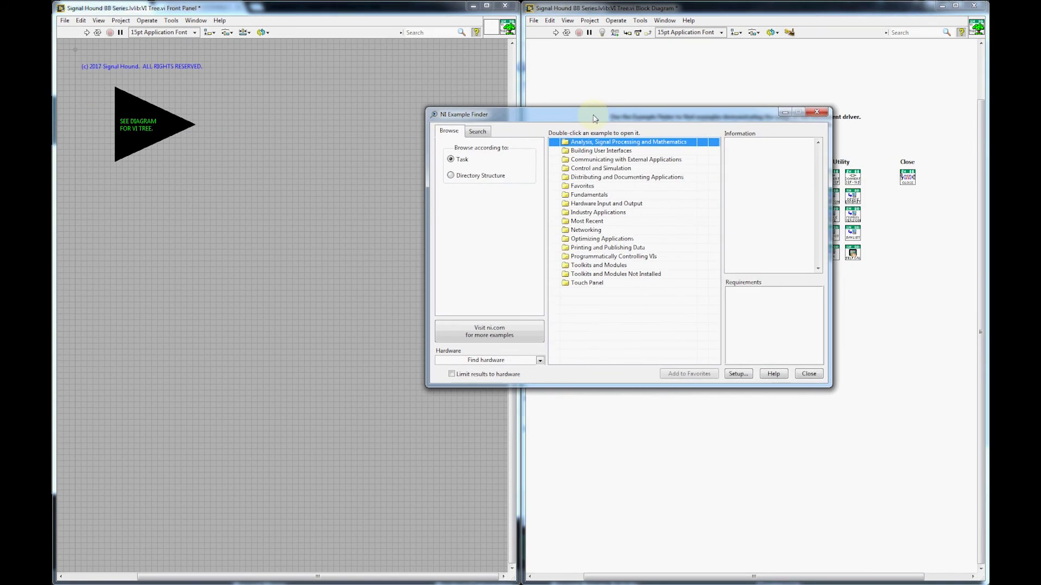
Search examples by the SignalHound keyword and open BB Series Sweep Continuously.vi
click(486, 132)
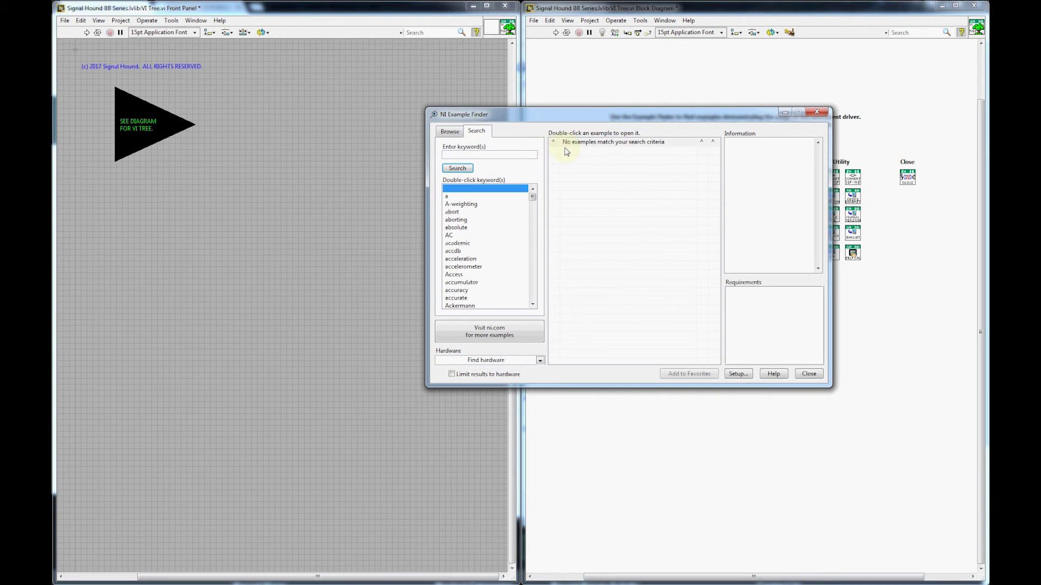
text(sign)
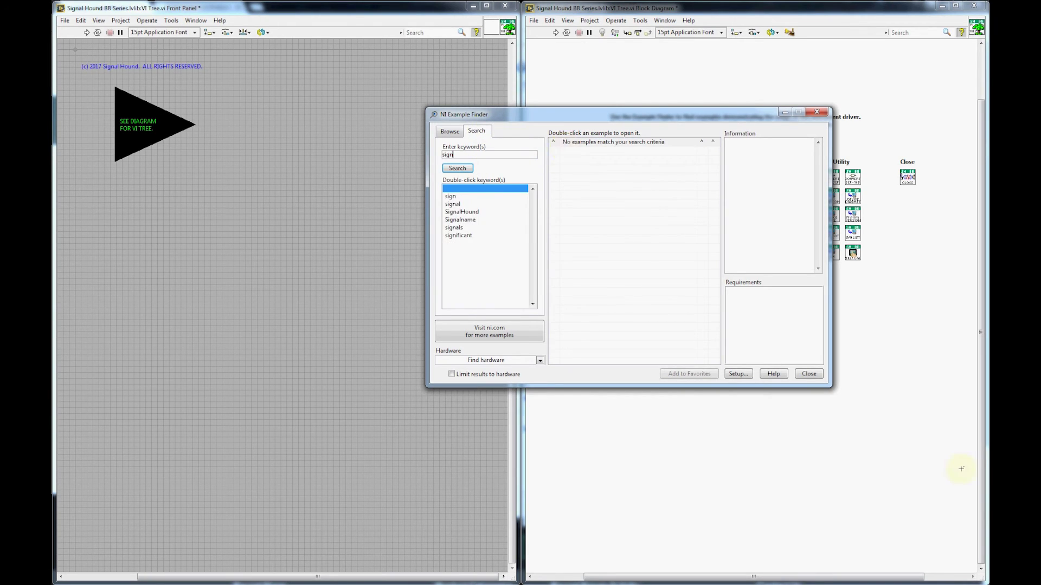
click(462, 213)
double_click(463, 213)
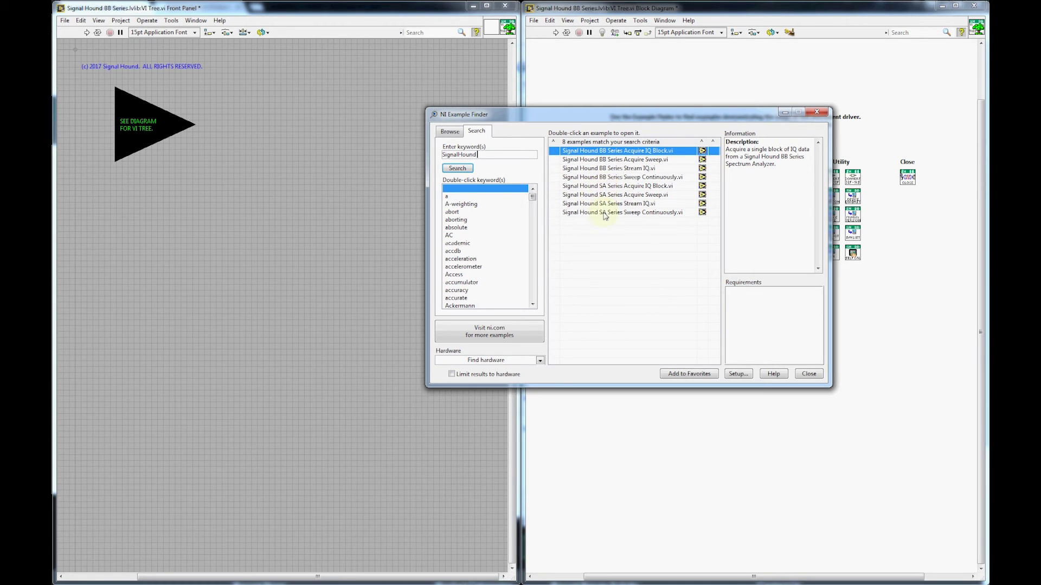
click(612, 178)
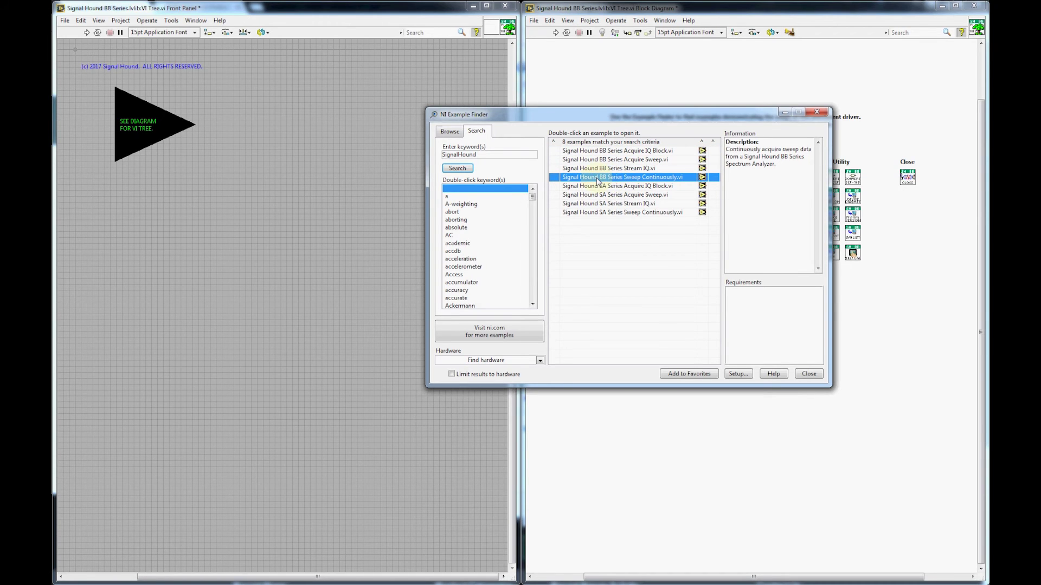
double_click(598, 181)
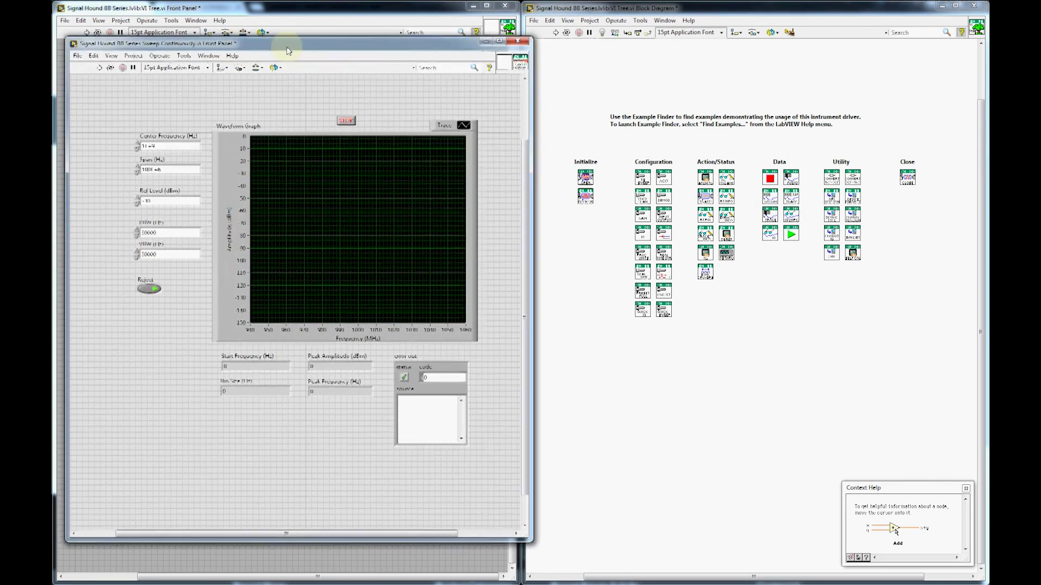
Tile the Sweep Continuously front panel and block diagram left and right
drag(261, 63, 391, 62)
click(330, 71)
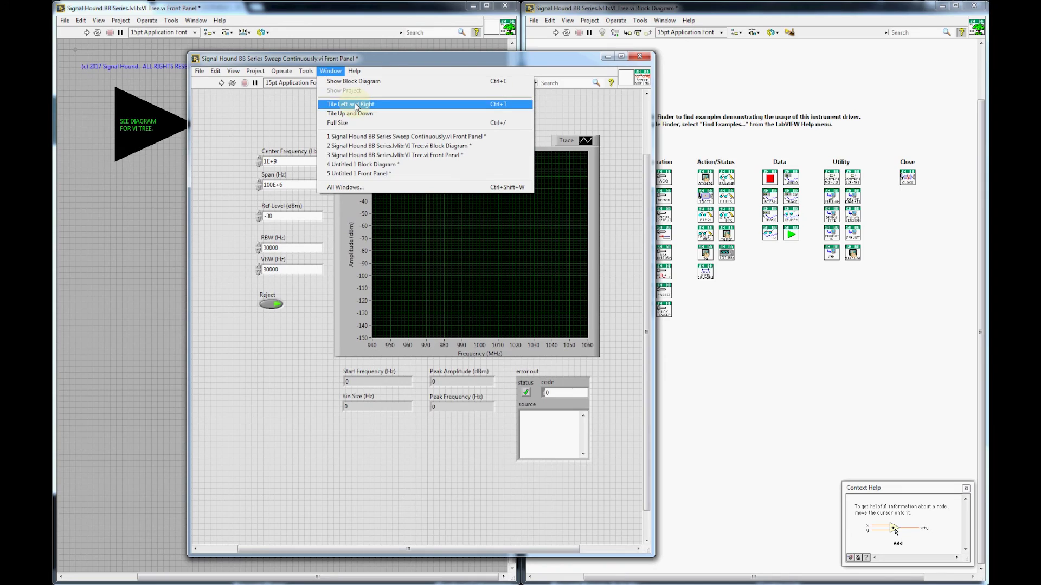
click(355, 104)
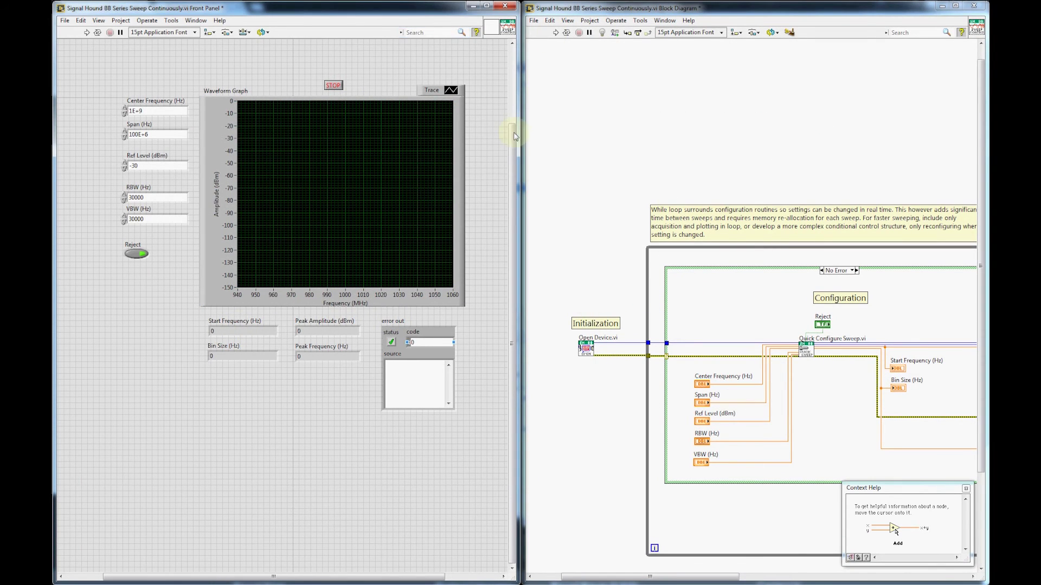
drag(641, 581, 836, 577)
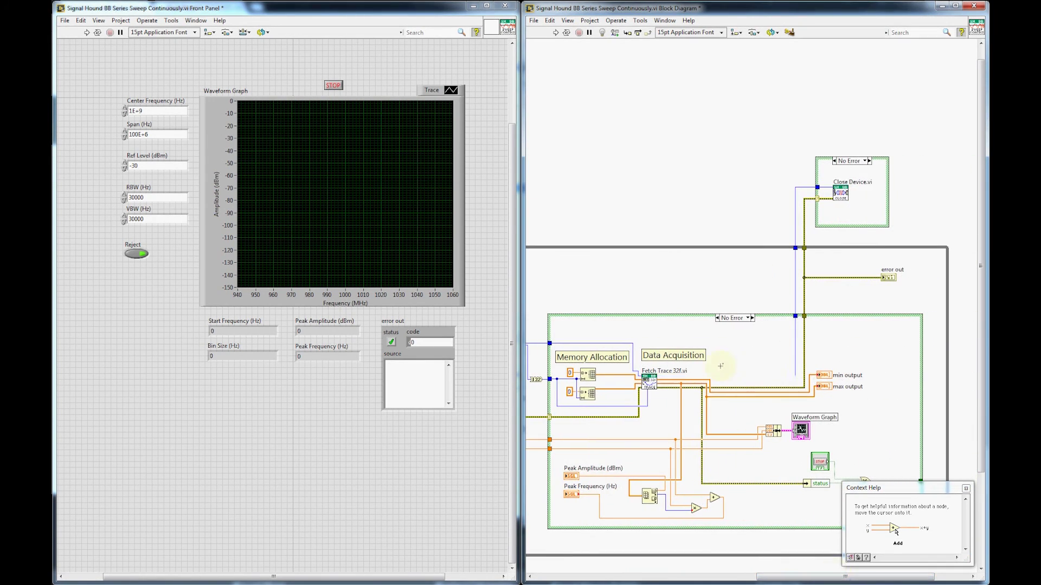
Inspect the diagram's Data Acquisition section, then run the continuous sweep example
click(548, 347)
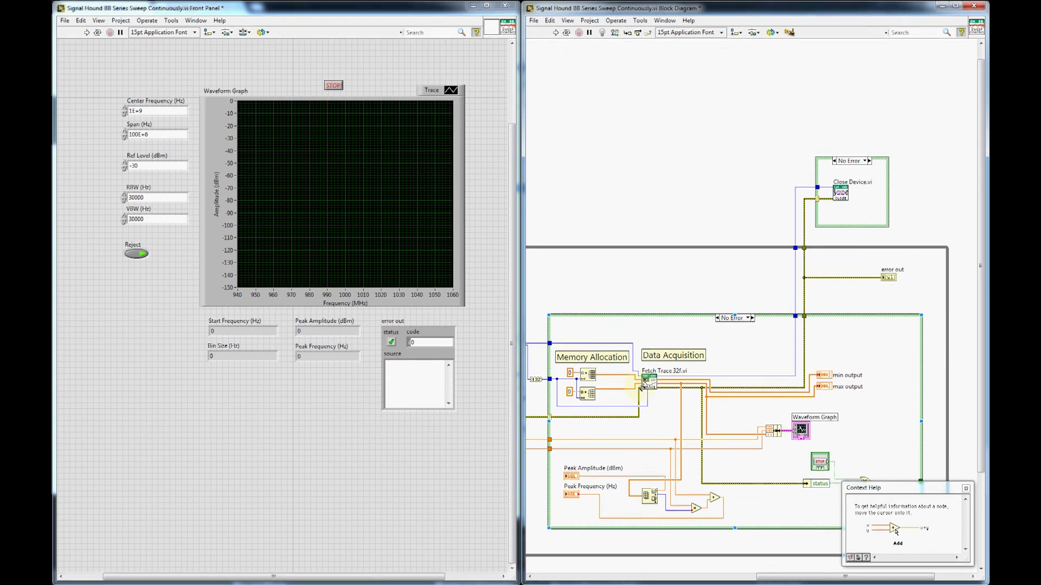
click(675, 270)
click(671, 191)
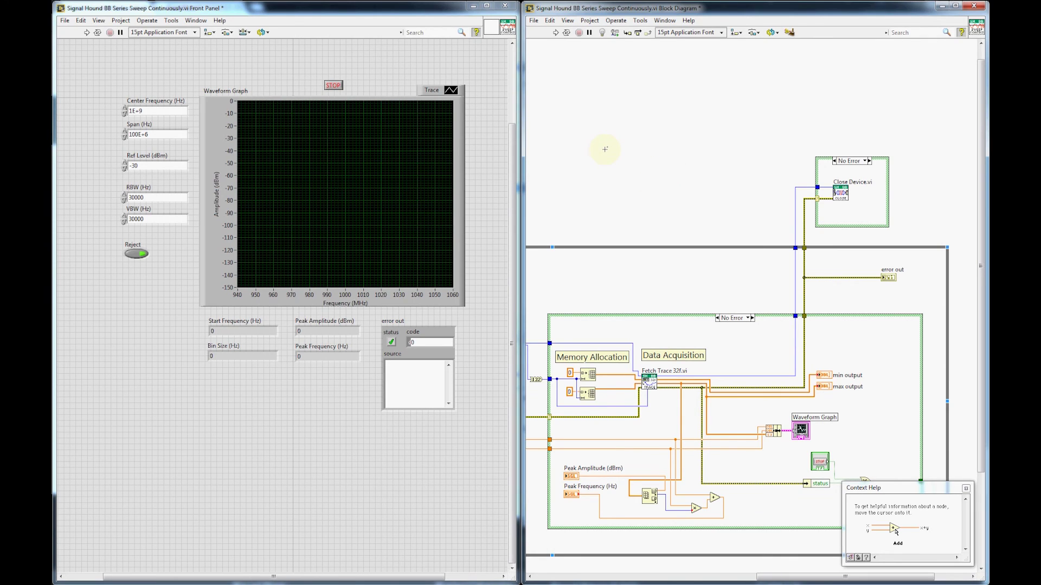
click(86, 33)
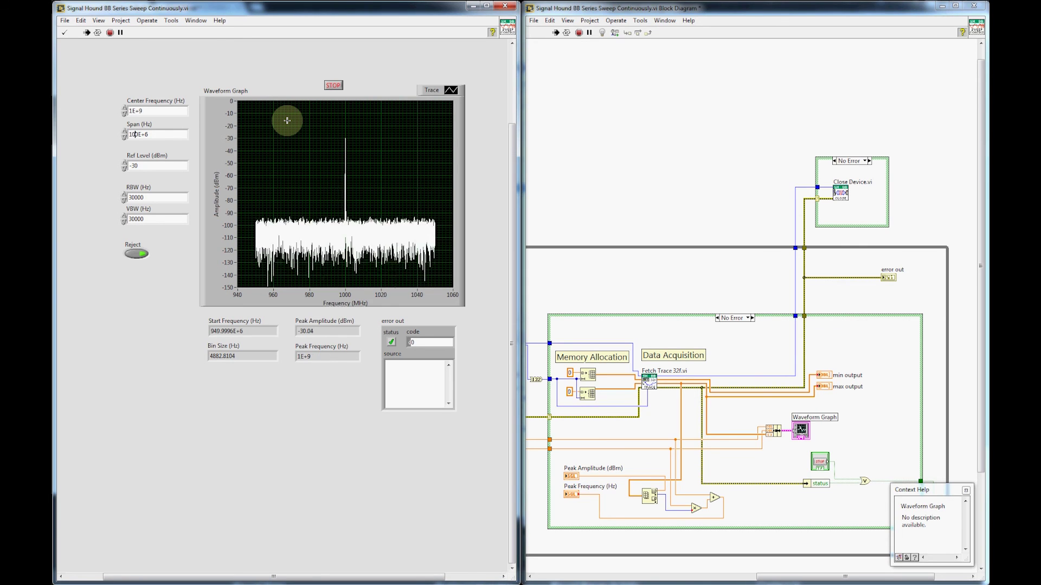
Change the Span (Hz) control to 1E+6, apply it, then press STOP
key(BackSpace)
key(Delete)
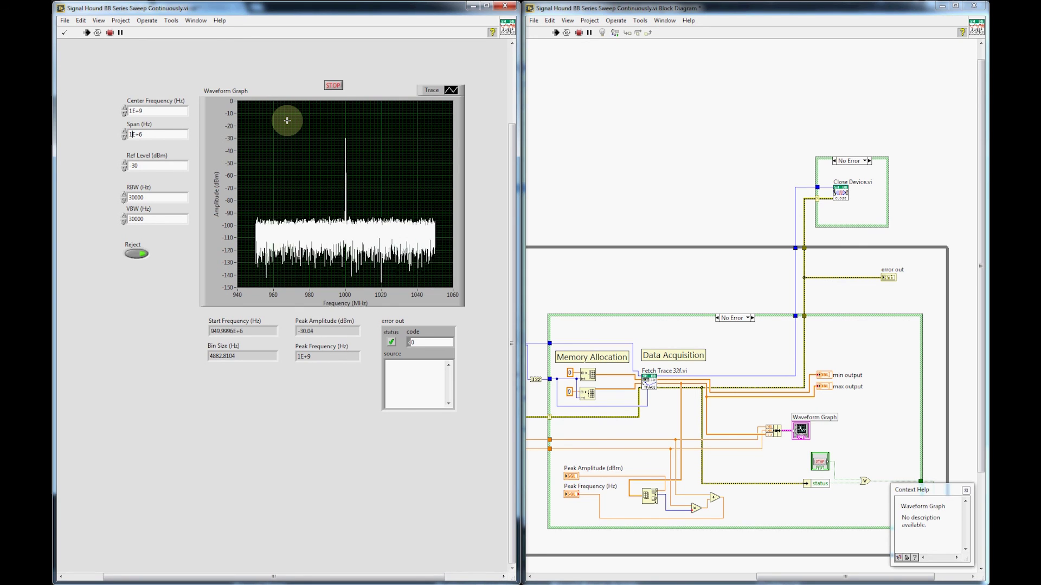
key(Return)
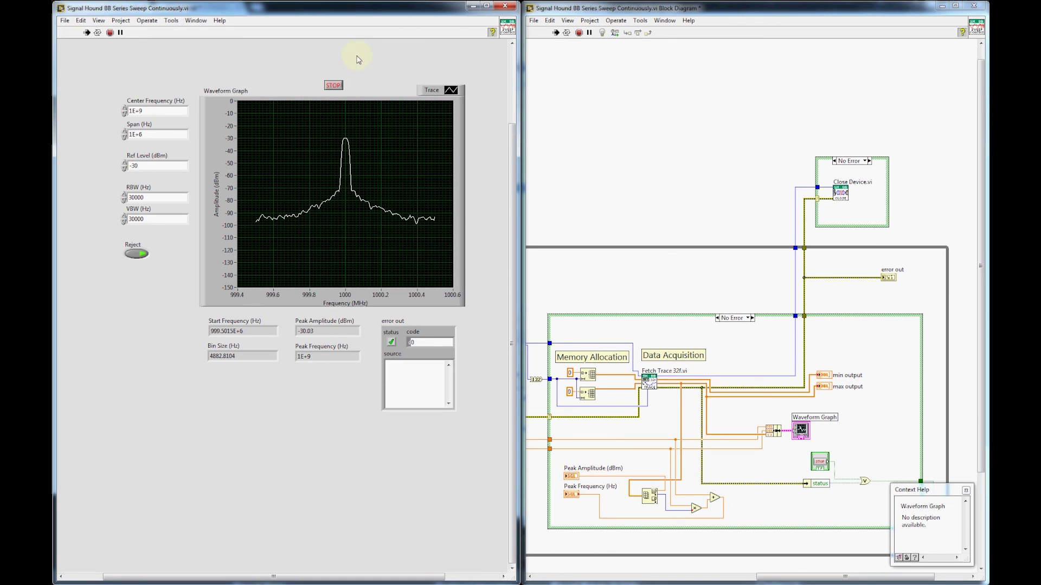
click(333, 86)
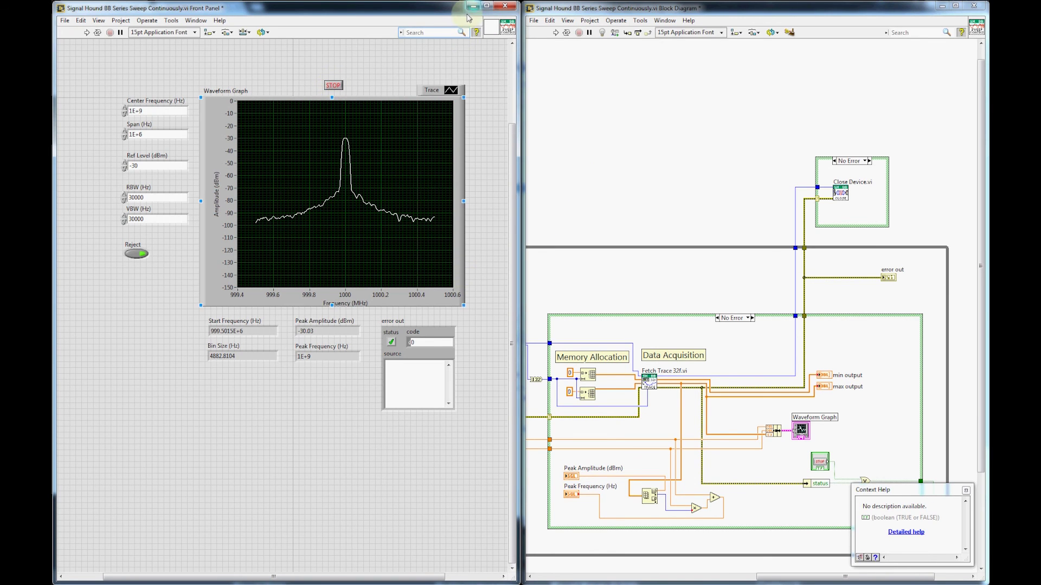